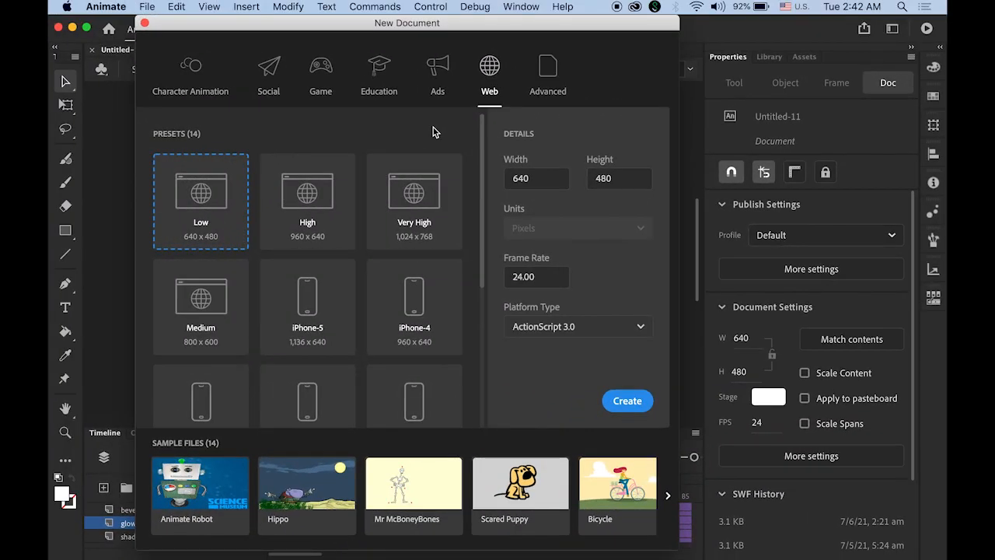
Create a new ActionScript 3.0 web document from the Low preset, 640 x 480 pixels at 24 fps
left_click(506, 179)
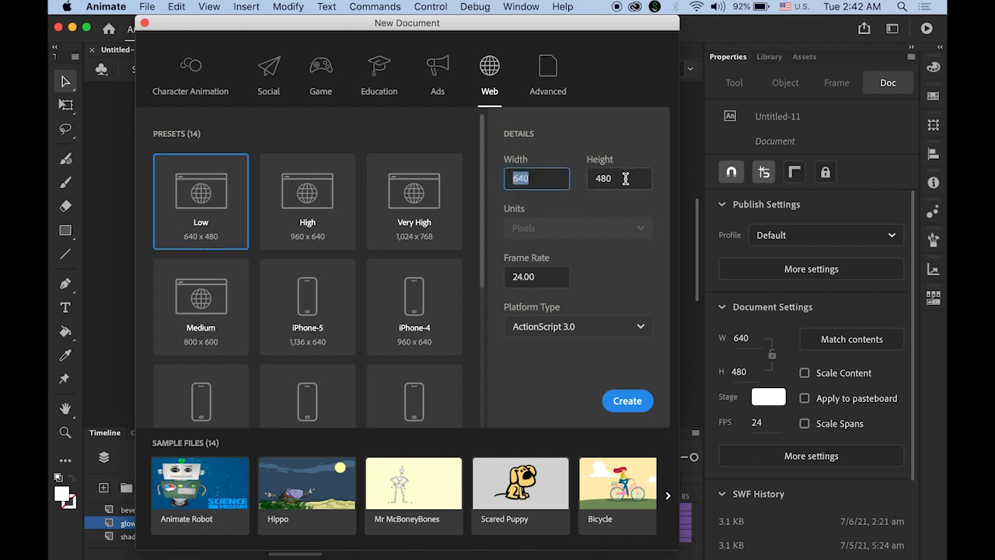
left_click(591, 180)
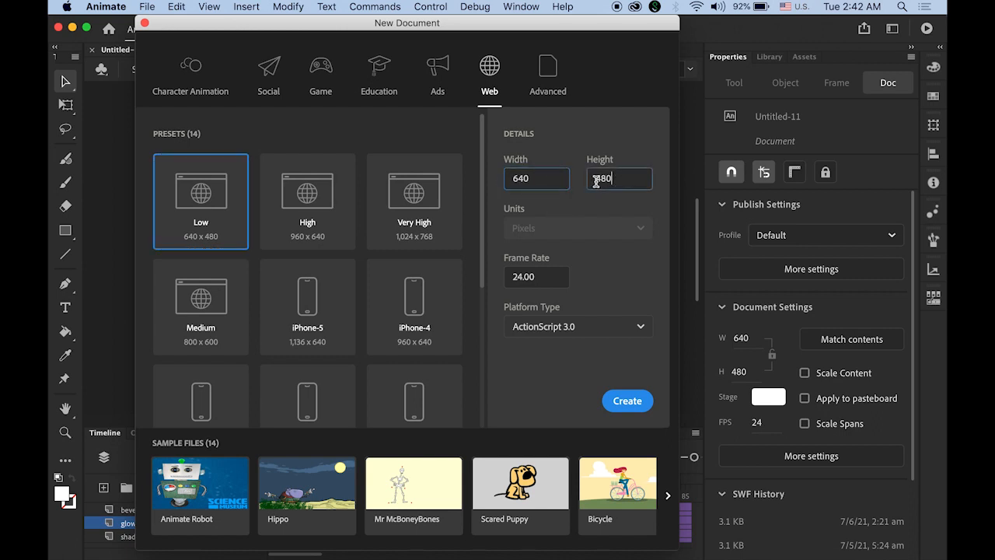
left_click(544, 277)
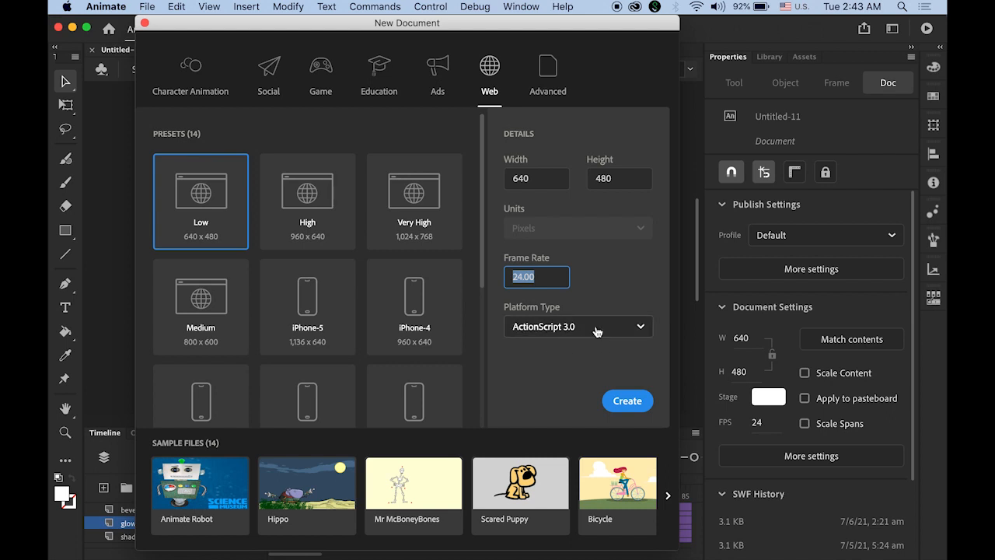
left_click(631, 405)
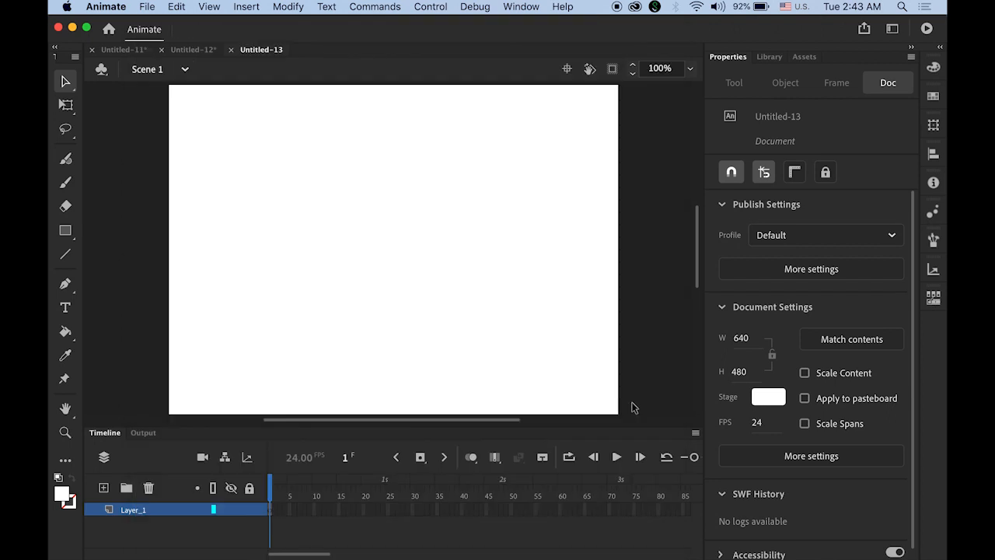
Set the stage magnification to 90%
left_click(663, 69)
type("90")
key("Return")
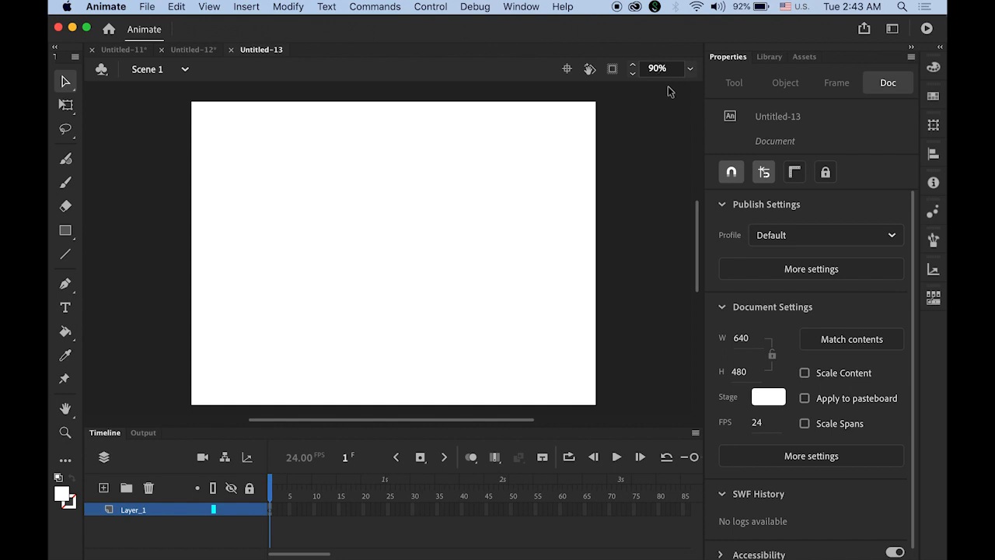
Add the static text "SHADOW" in the upper middle of the stage
left_click(65, 307)
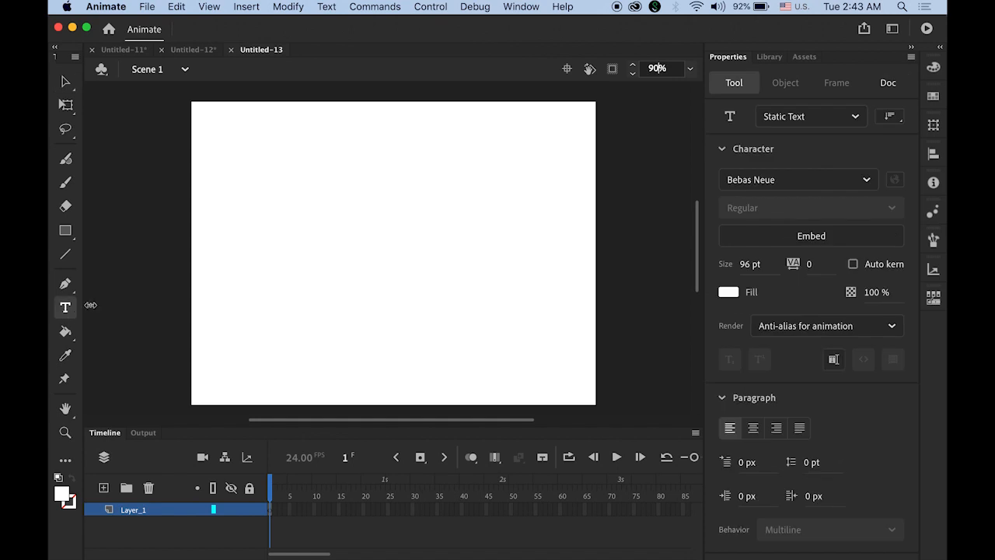
left_click(315, 184)
type("S")
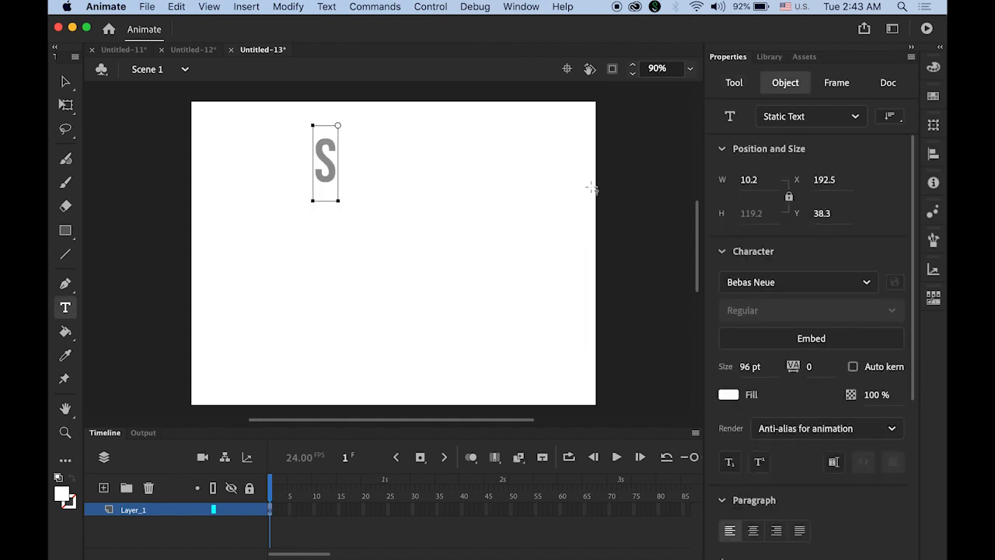
type("HADOW")
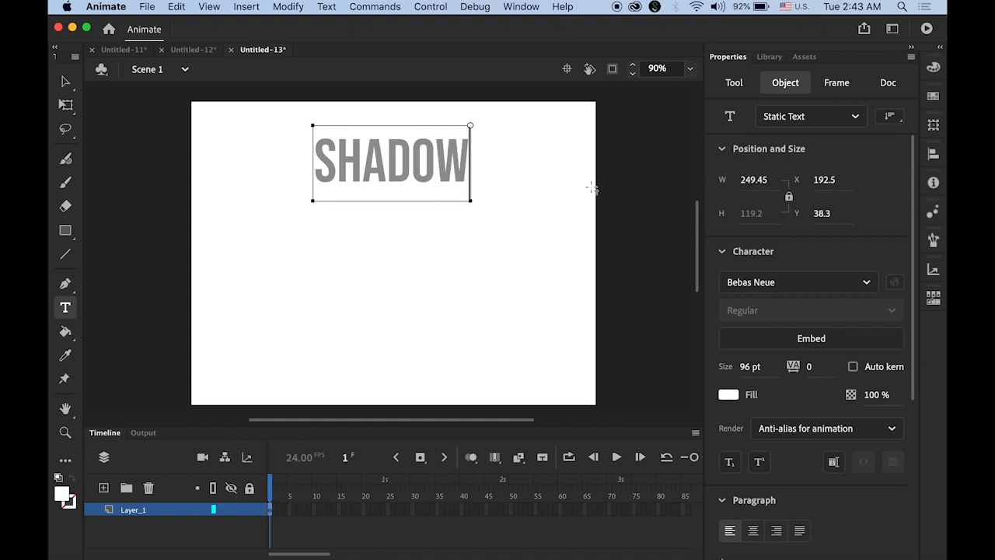
left_click(65, 83)
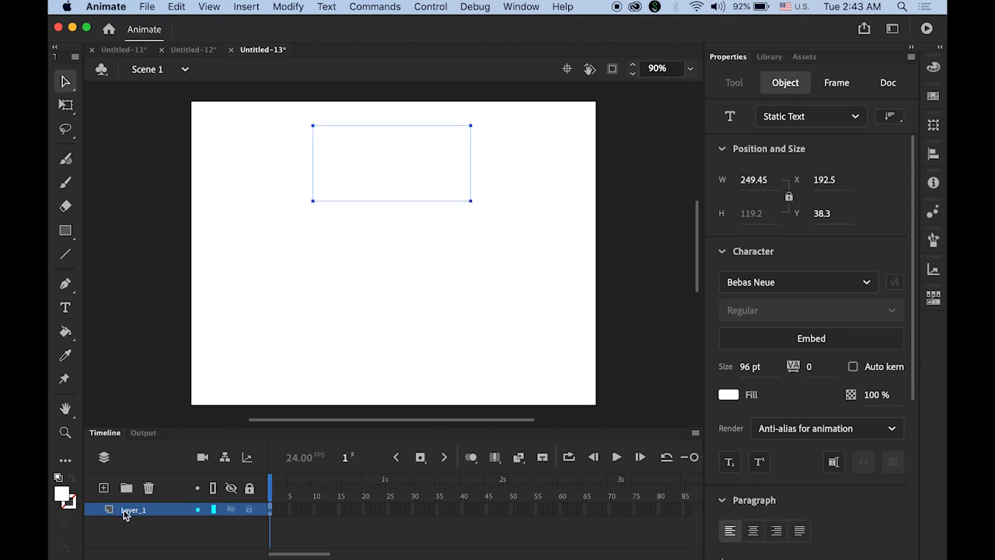
Rename the layer holding the SHADOW text as "shadow"
double_click(132, 511)
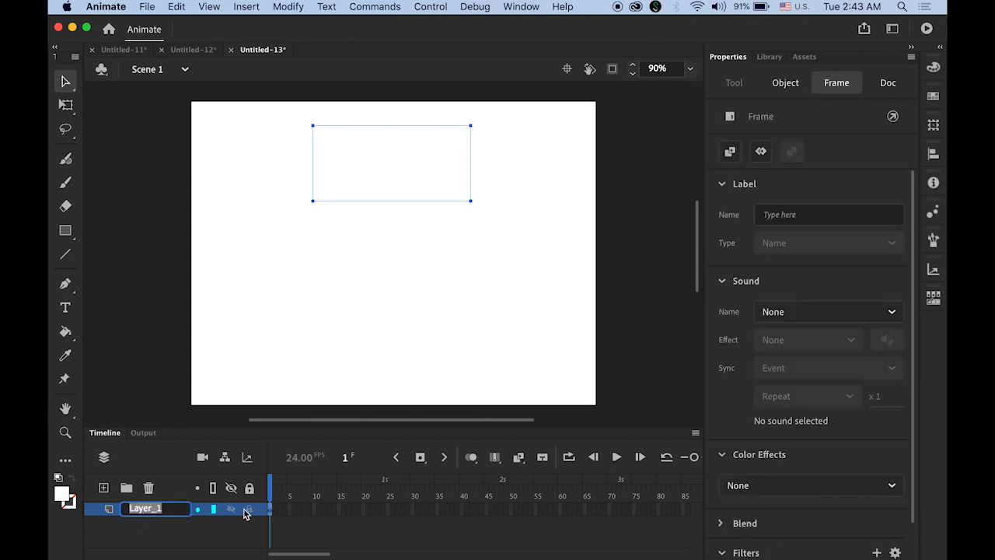
type("shadow")
key("Return")
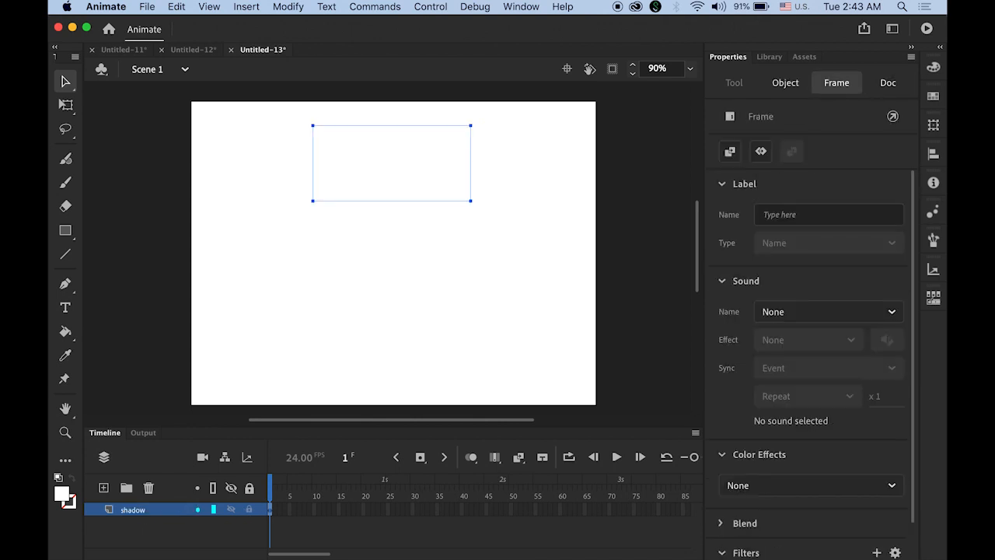
Add a new layer and place the static text "GLOW" on it in the middle of the stage
left_click(104, 487)
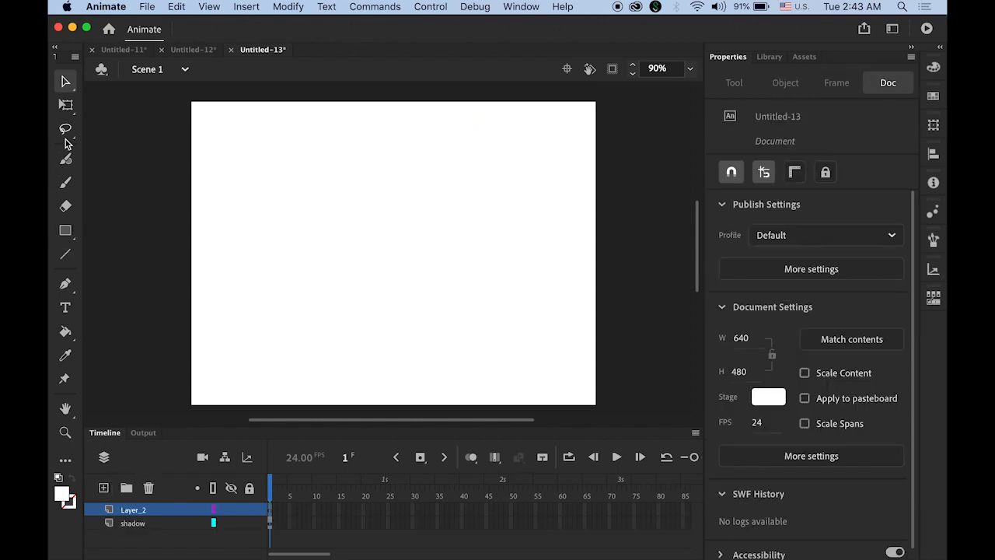
left_click(65, 307)
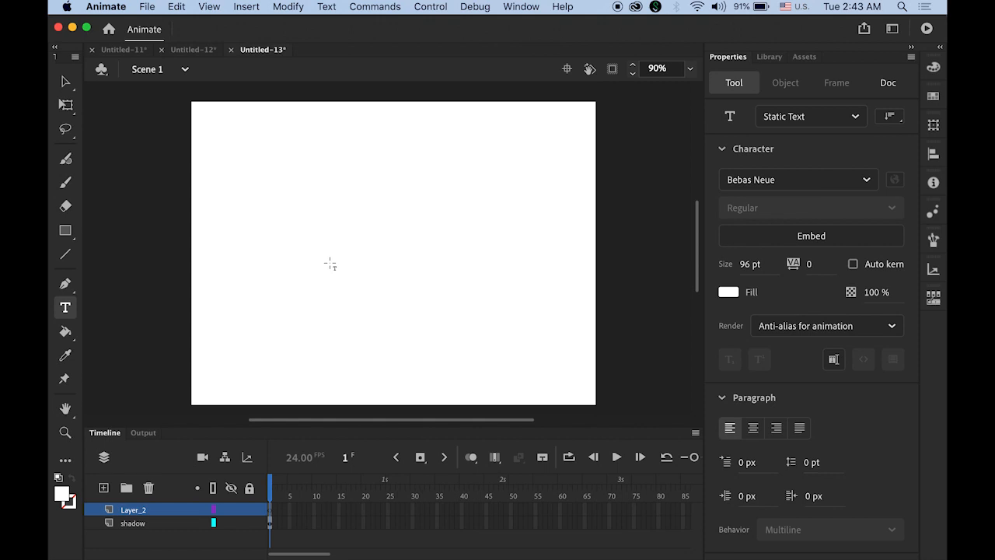
left_click(330, 265)
type("GLO")
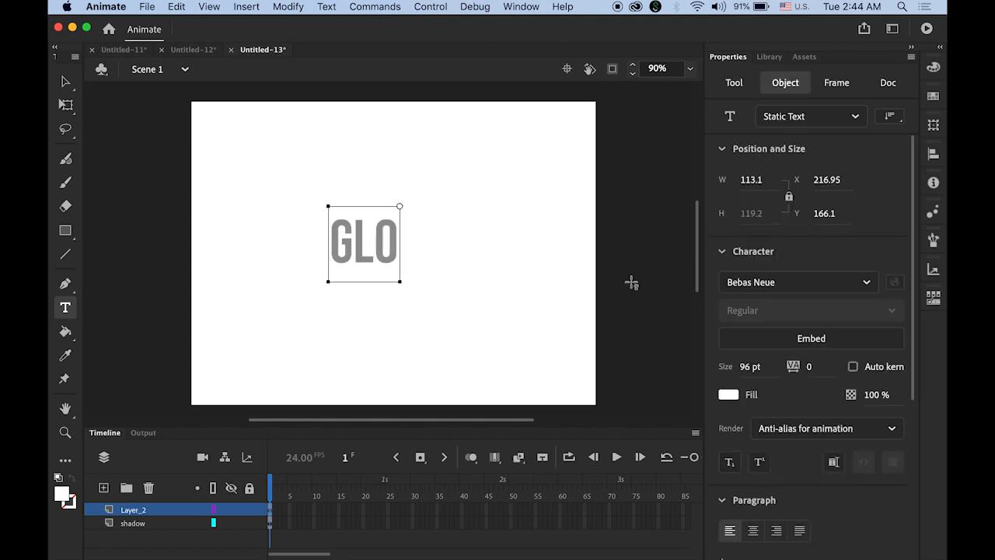
type("W")
left_click(67, 82)
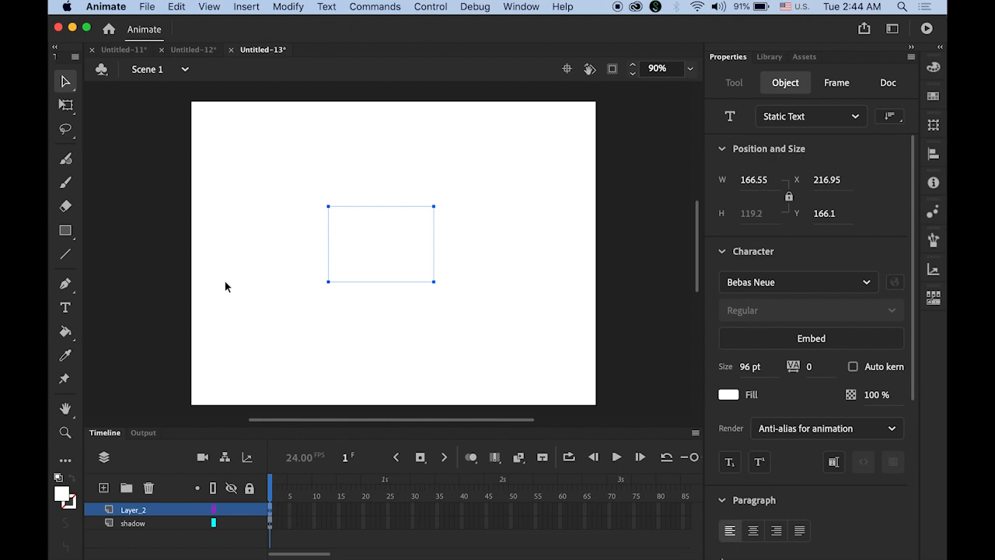
Rename the layer holding the GLOW text as "glow"
left_click(136, 511)
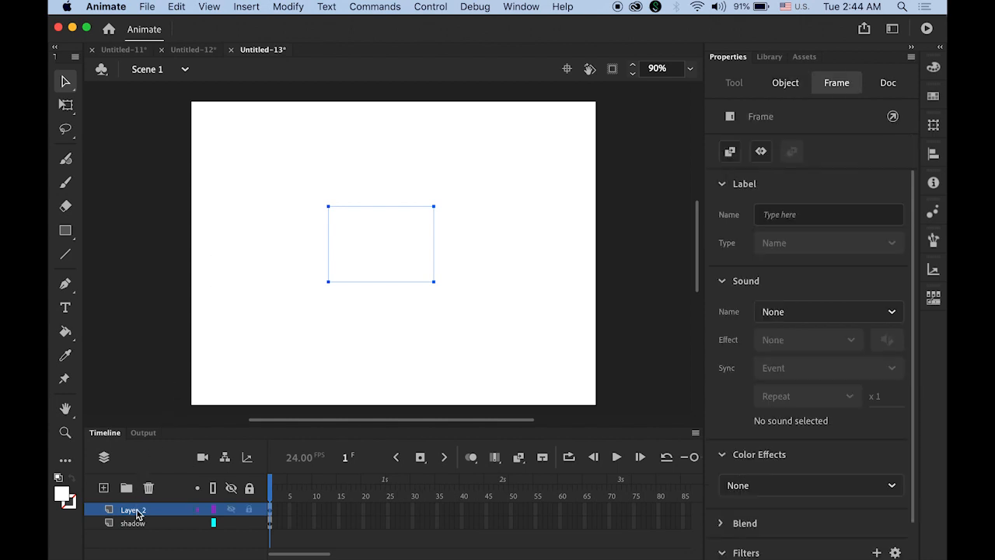
double_click(136, 511)
type("glow")
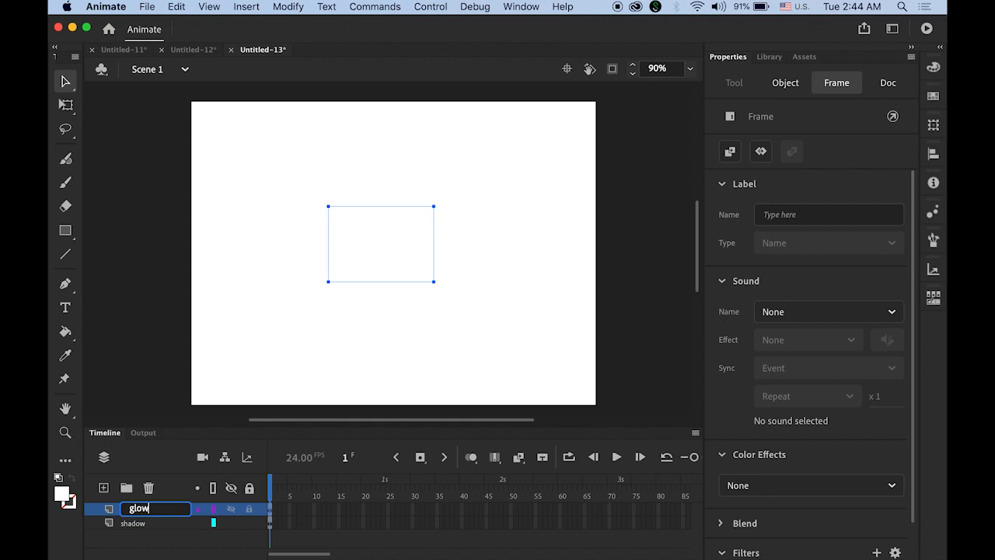
key("Return")
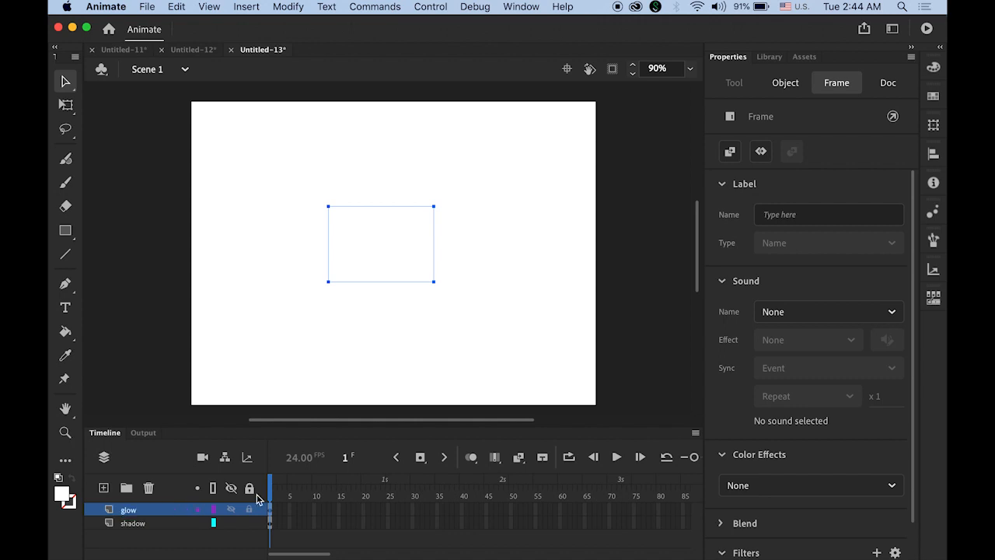
Add a third layer and place the static text "BEVEL" on it in the lower middle of the stage
left_click(103, 487)
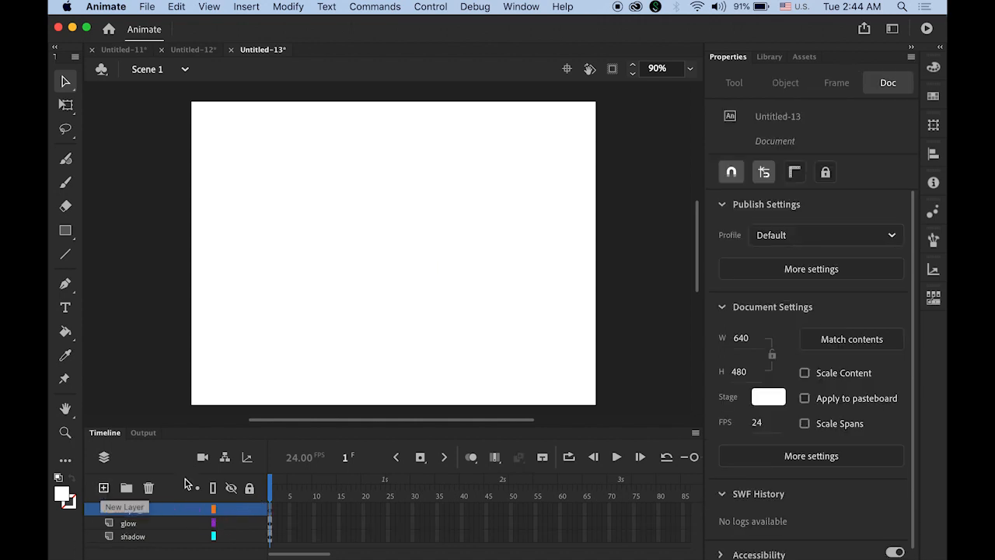
left_click(65, 307)
left_click(326, 356)
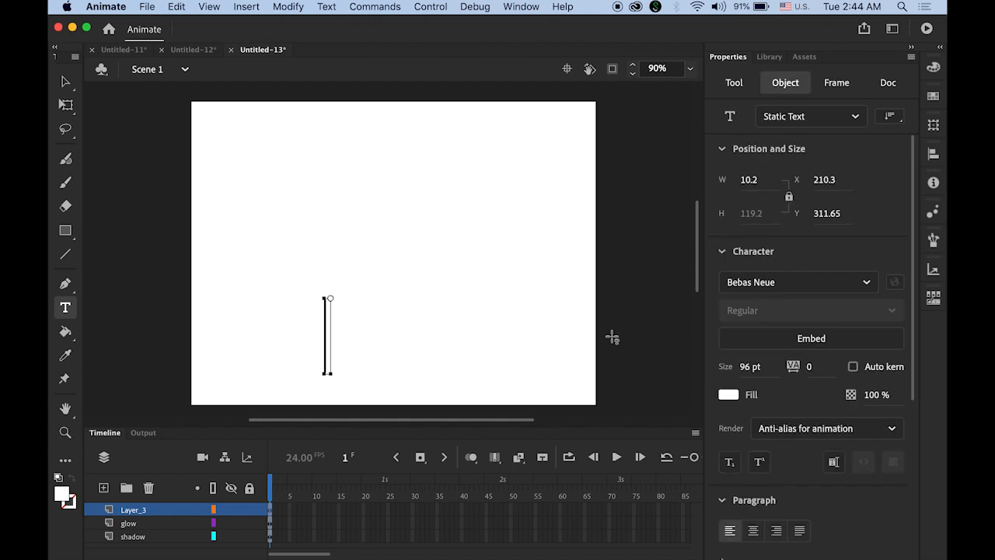
type("BEVEL")
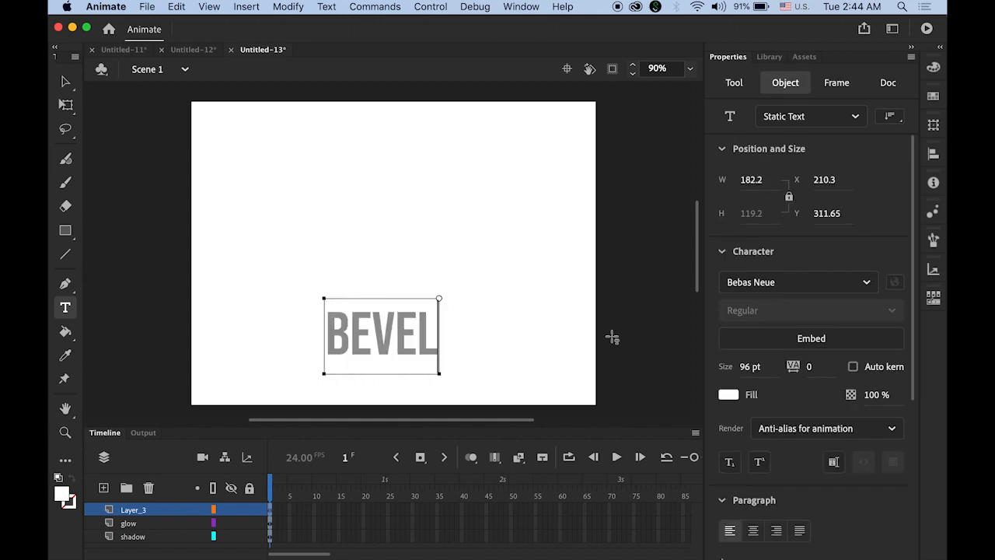
left_click(65, 81)
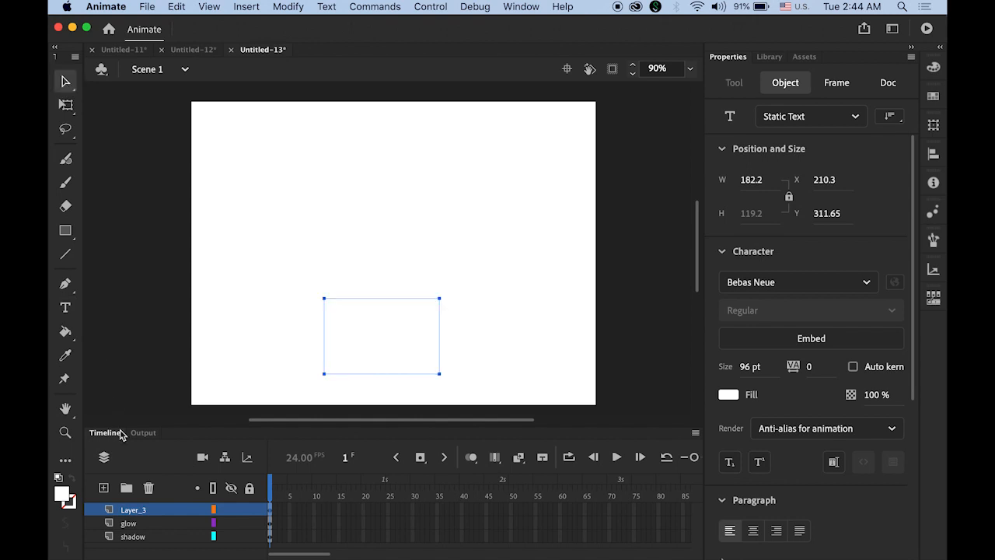
Rename the layer holding the BEVEL text as "bevel"
double_click(131, 510)
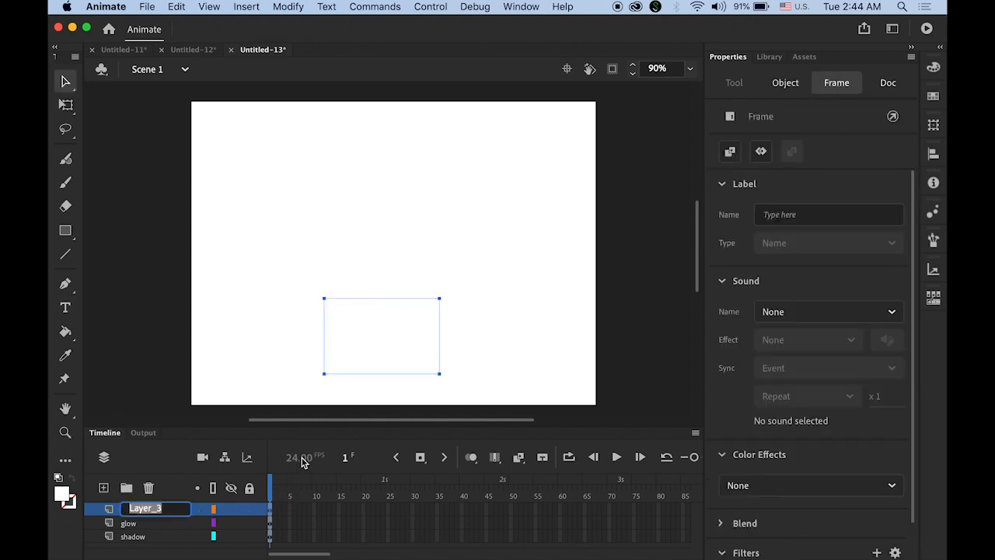
type("bevel")
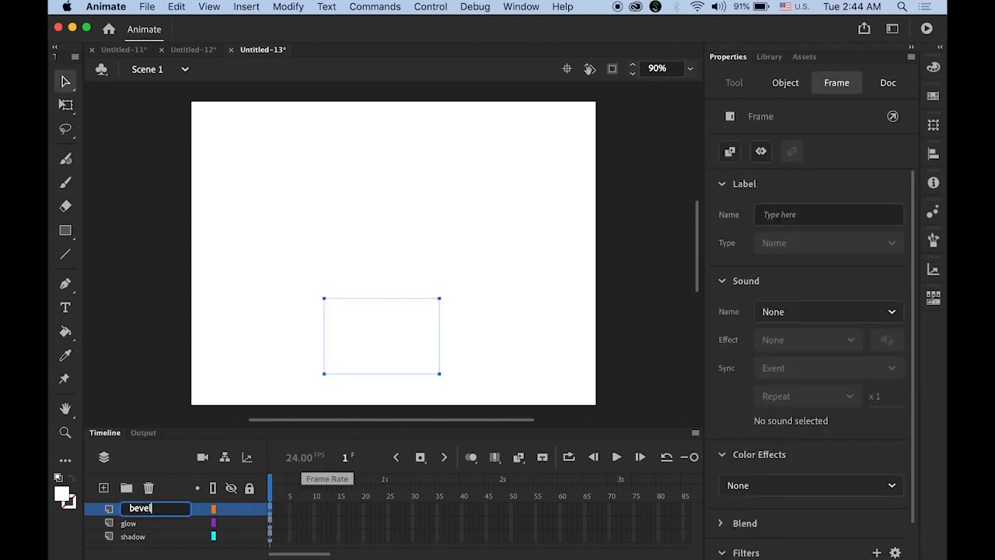
left_click(66, 82)
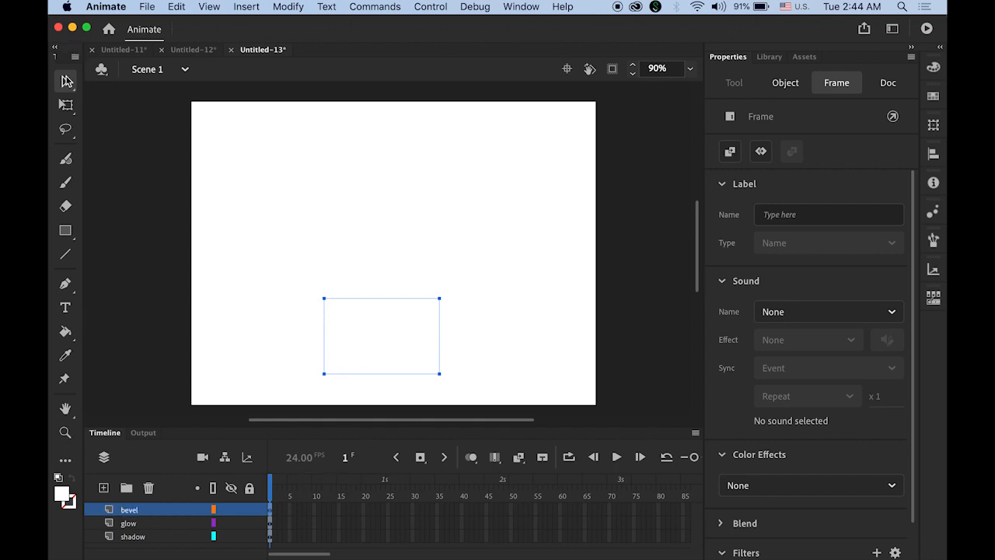
Align all three text blocks by their horizontal centres and distribute them evenly by their vertical centres, without aligning to the stage
left_click(235, 190)
left_click_drag(221, 145, 558, 379)
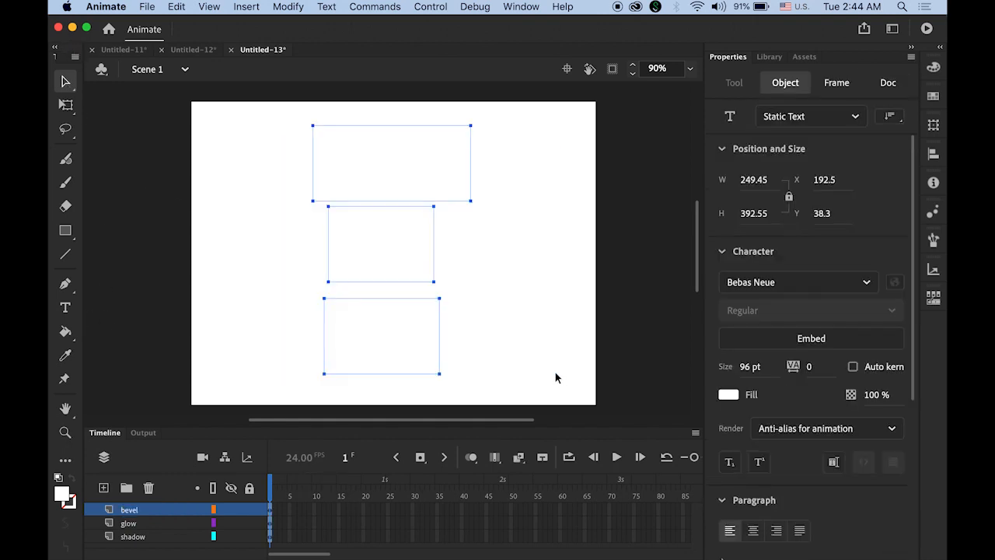
left_click(934, 156)
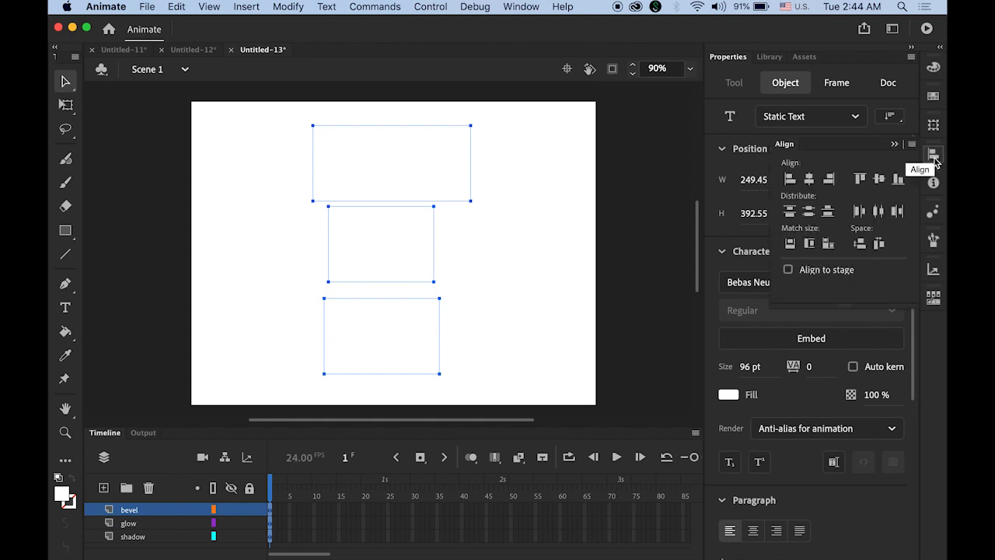
left_click(521, 7)
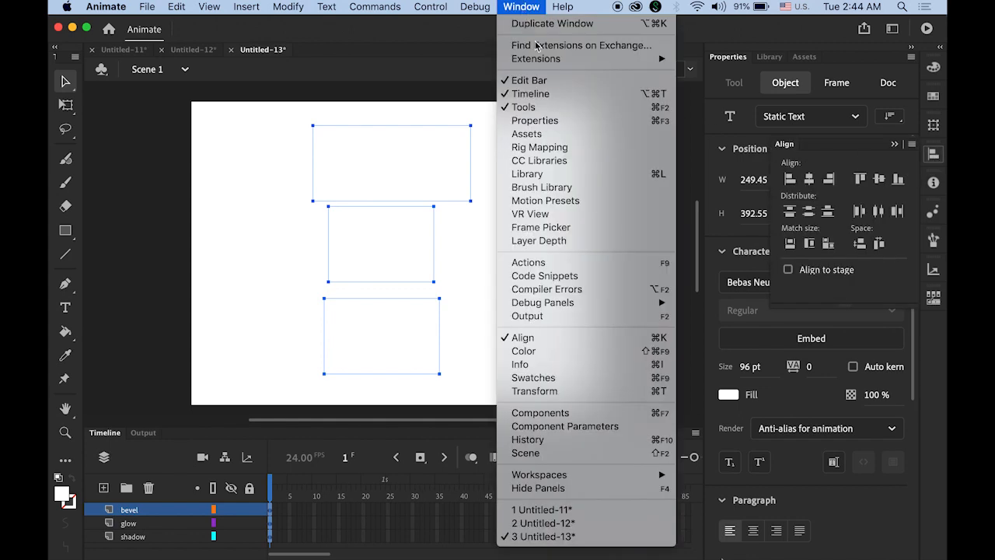
left_click(870, 286)
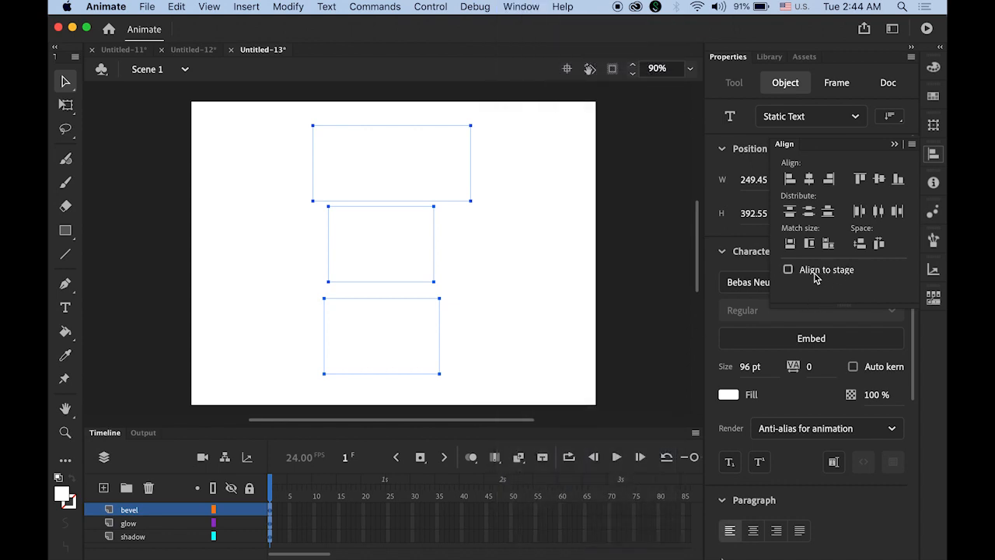
left_click(810, 181)
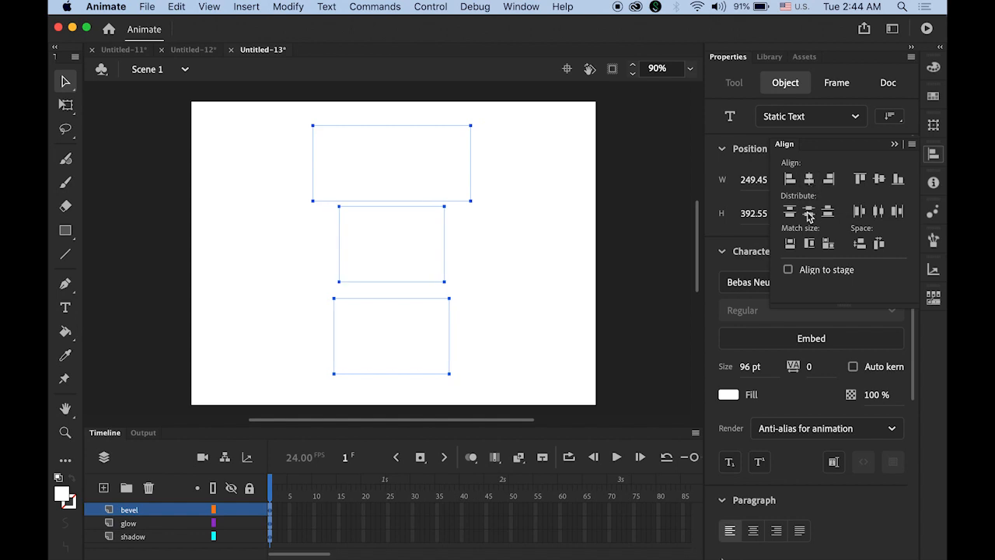
left_click(809, 212)
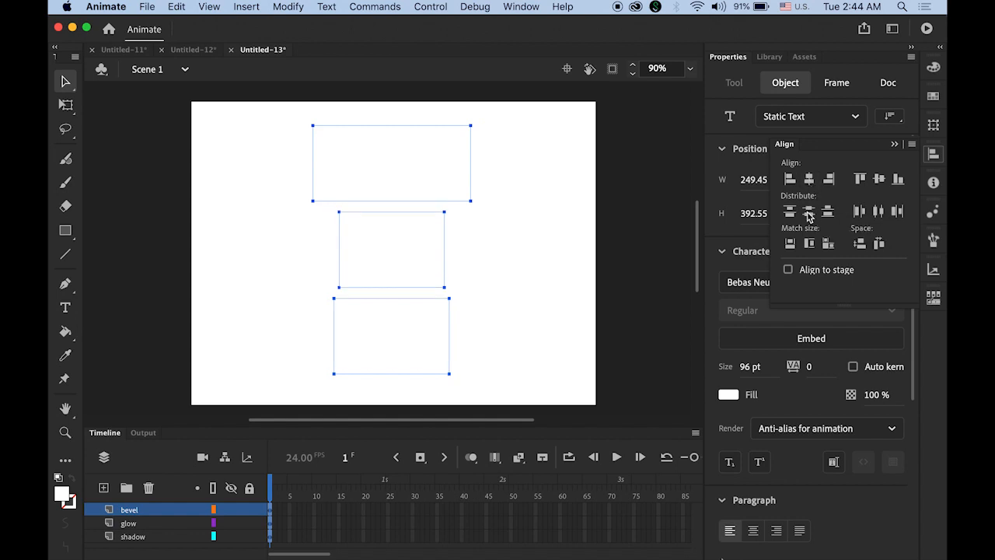
left_click(587, 268)
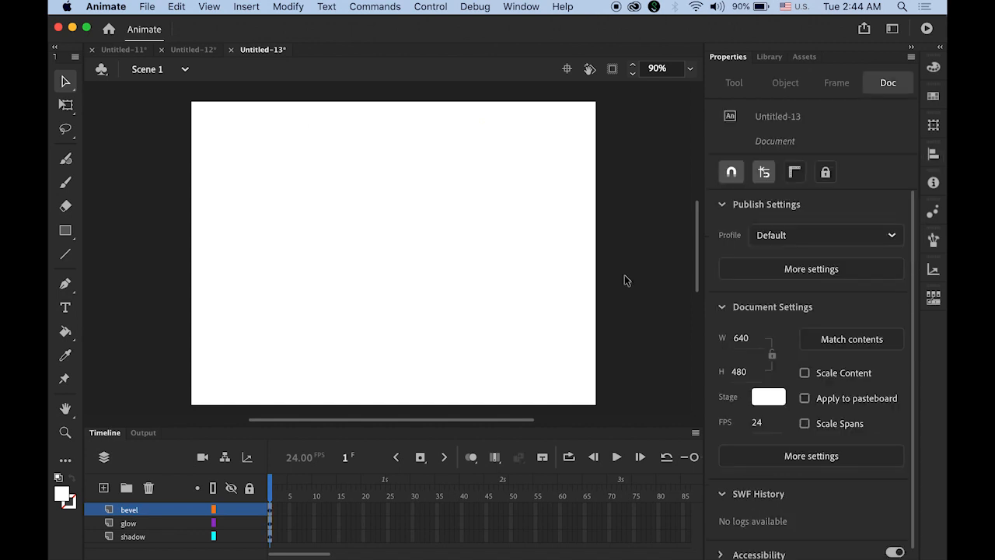
Add a Drop Shadow filter to the SHADOW text
left_click(390, 172)
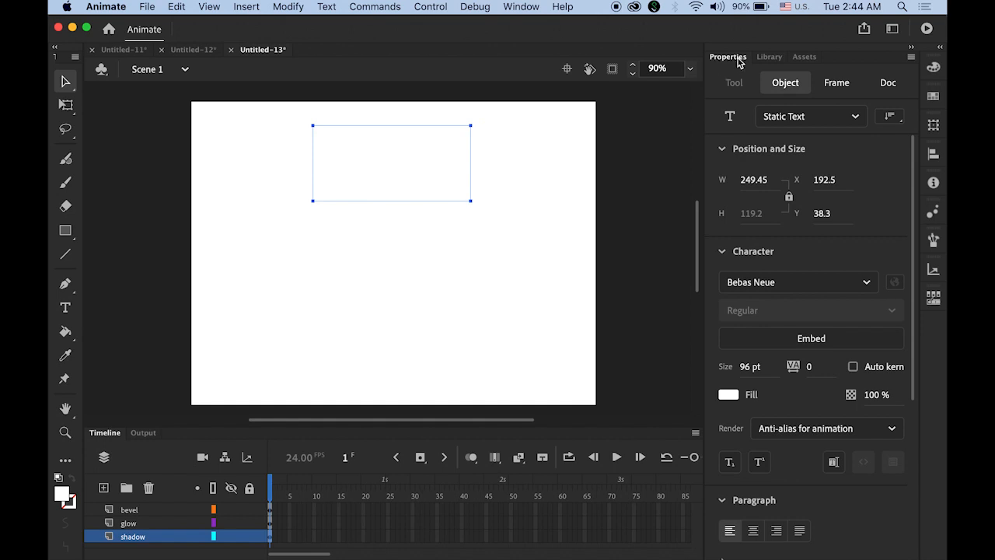
left_click_drag(915, 182, 912, 381)
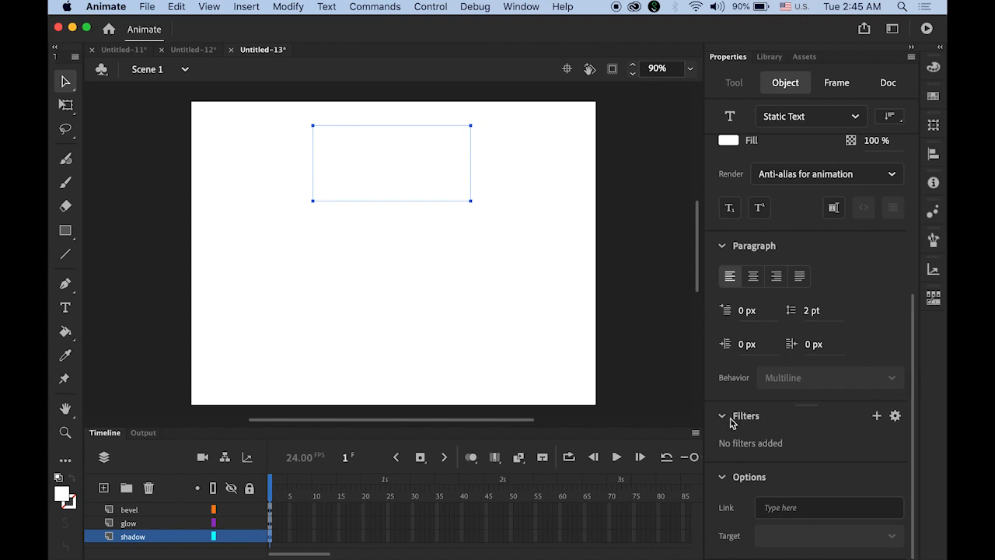
left_click(877, 418)
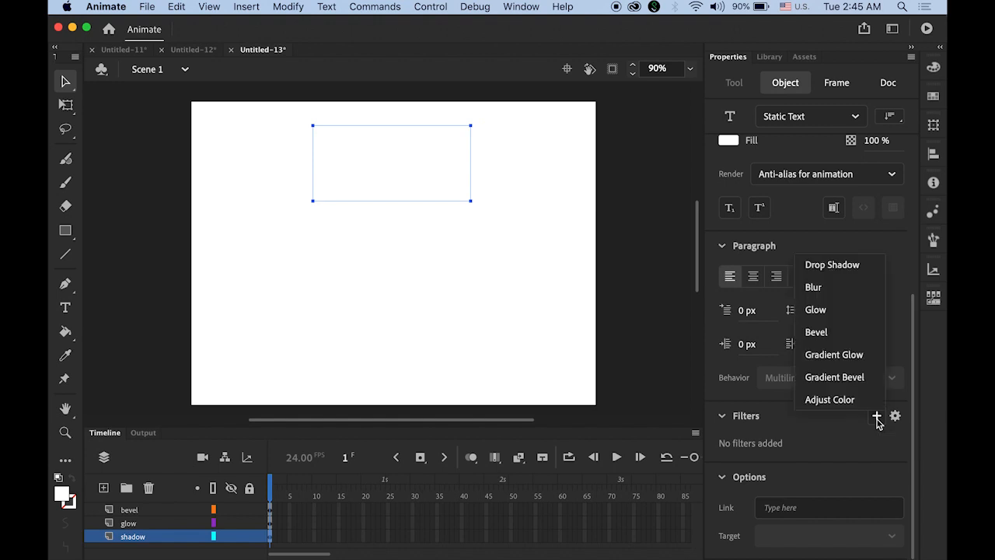
left_click(854, 266)
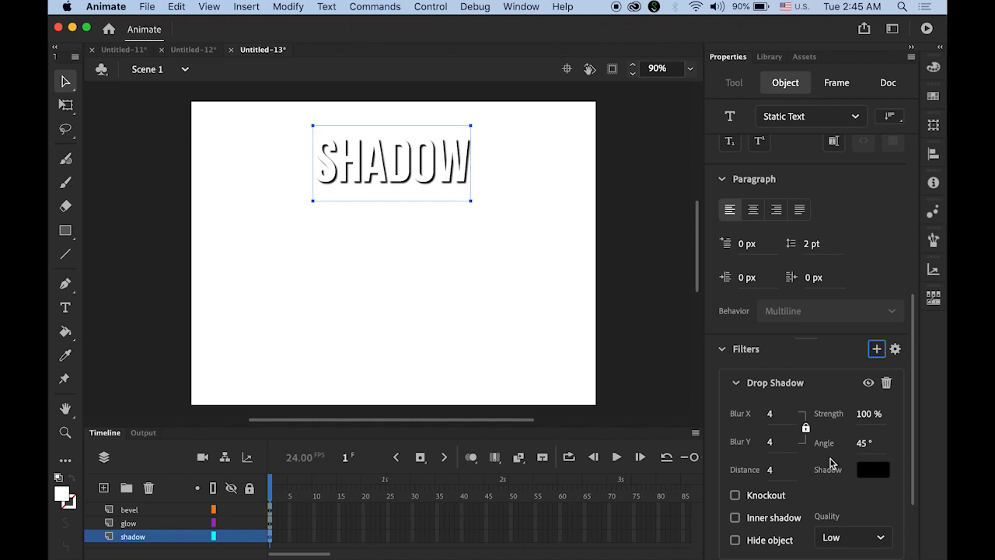
left_click(634, 290)
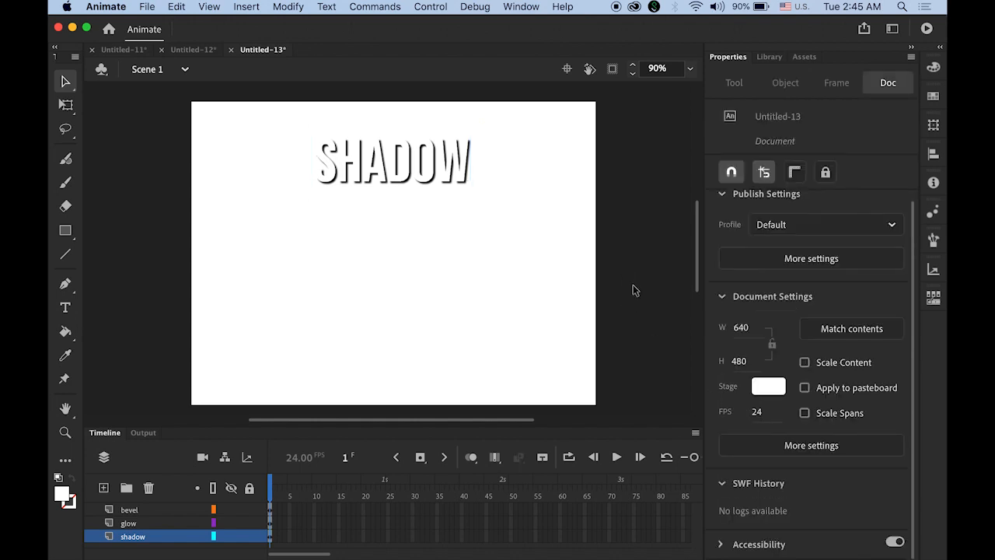
Add a Glow filter to the GLOW text with its horizontal and vertical blur set to 20
left_click(391, 241)
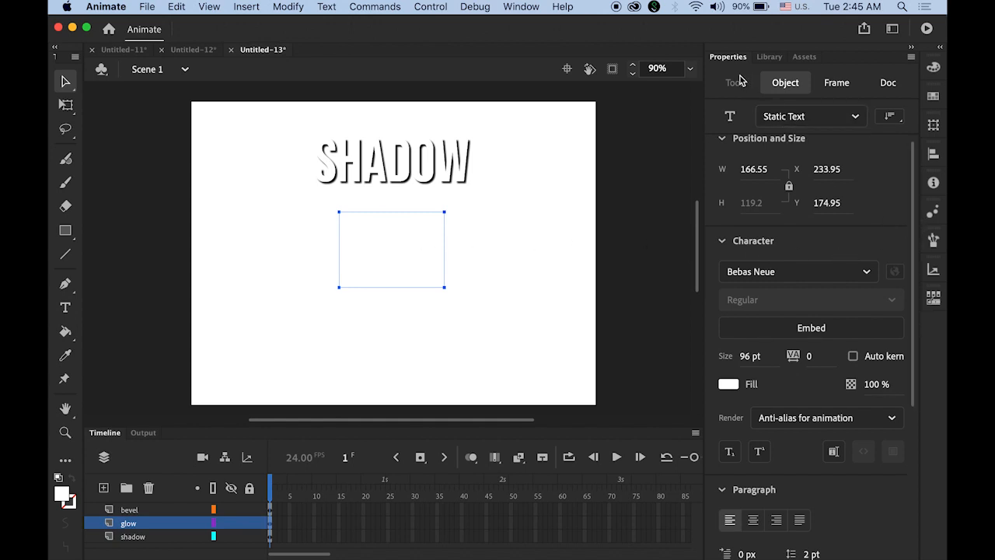
left_click_drag(915, 241, 916, 425)
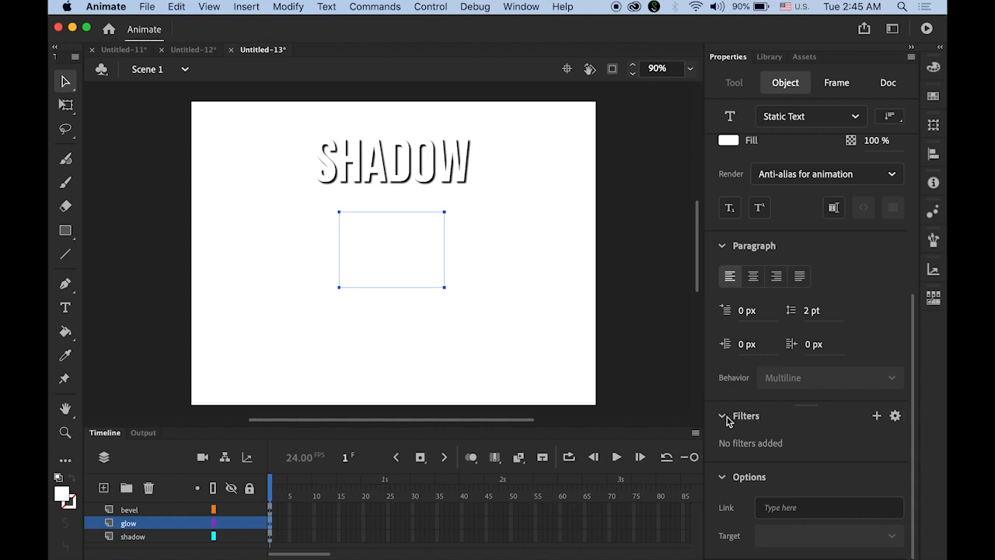
left_click(879, 418)
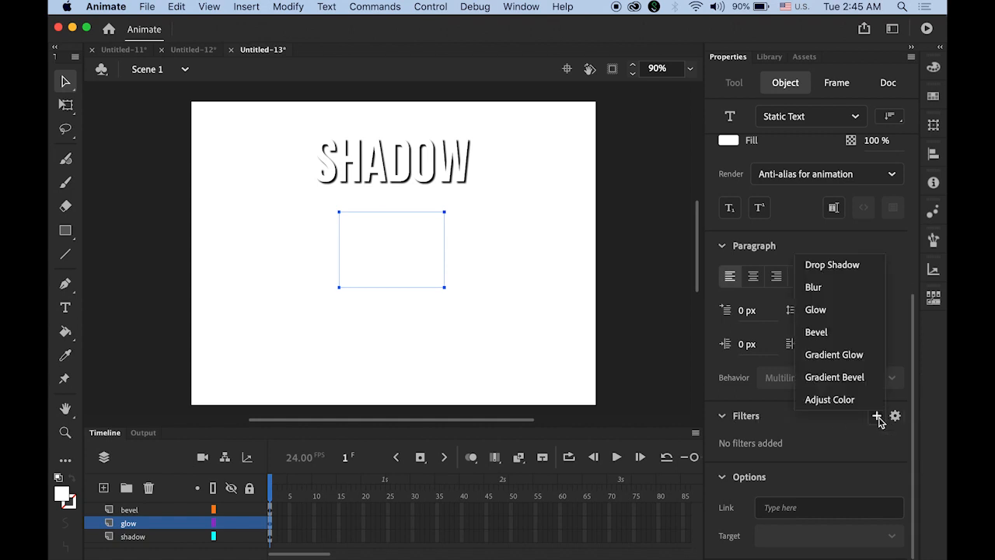
left_click(835, 311)
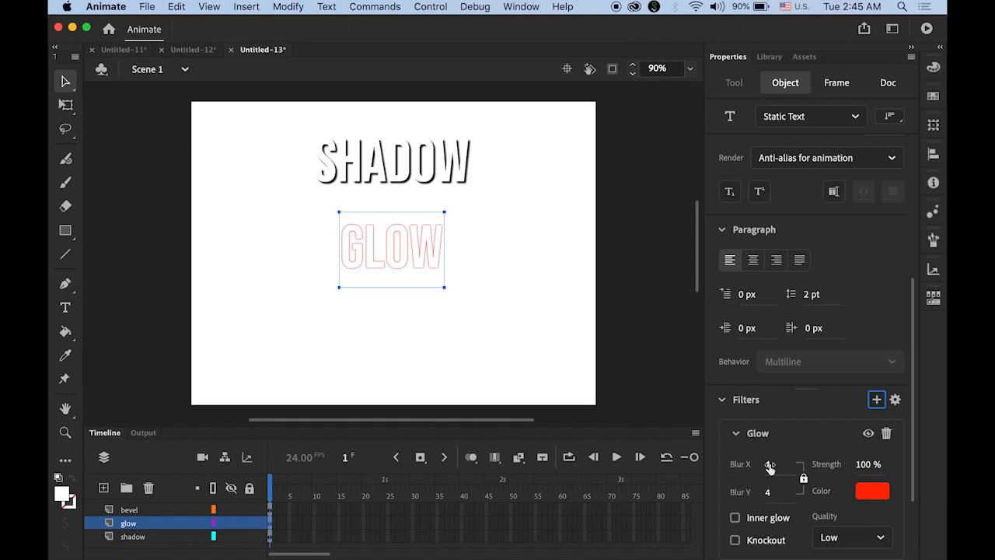
left_click_drag(770, 466, 782, 465)
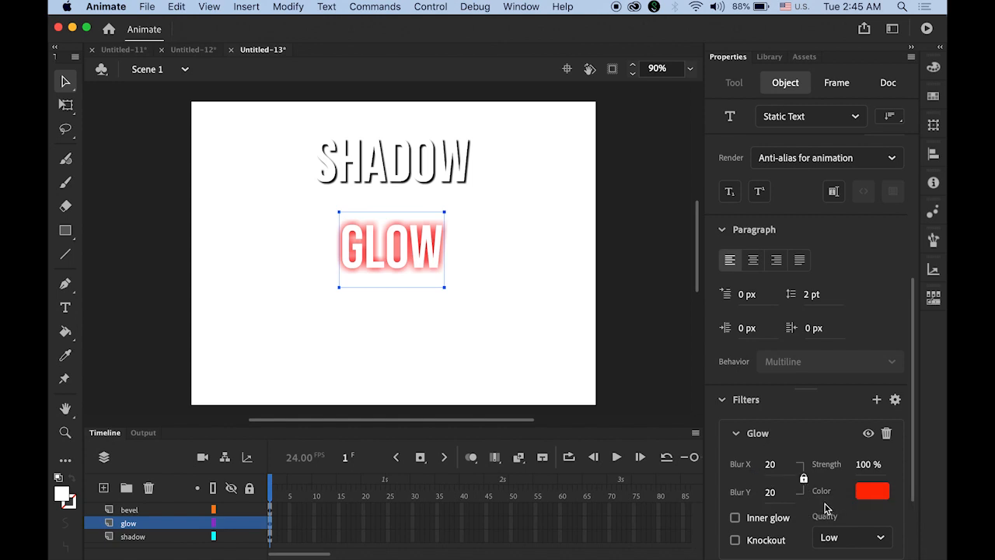
Add a Bevel filter to the BEVEL text
left_click(437, 361)
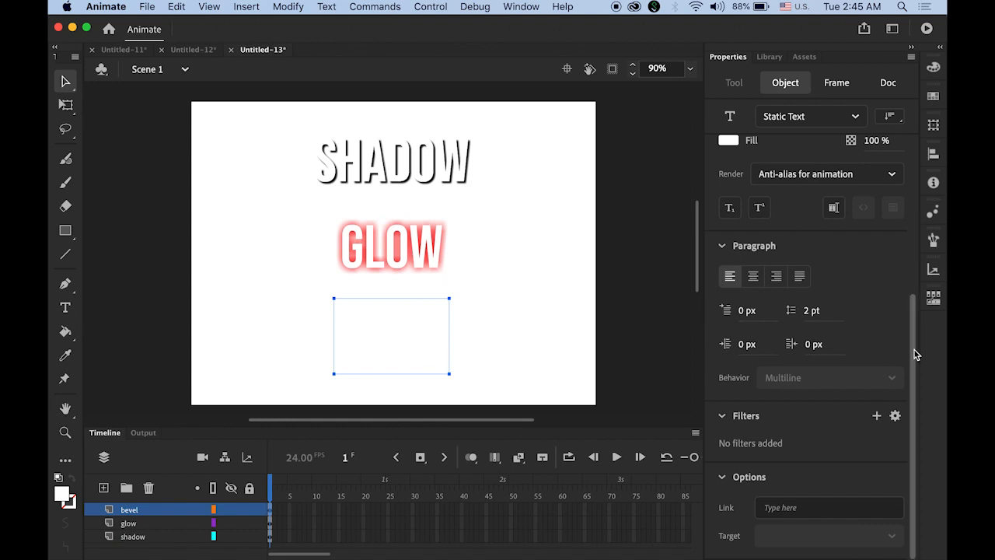
left_click(876, 417)
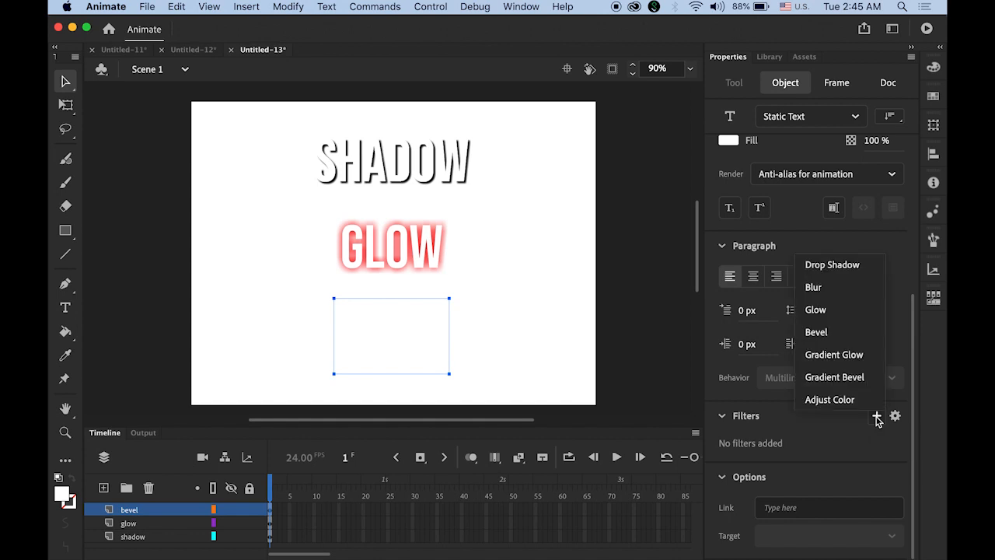
left_click(834, 333)
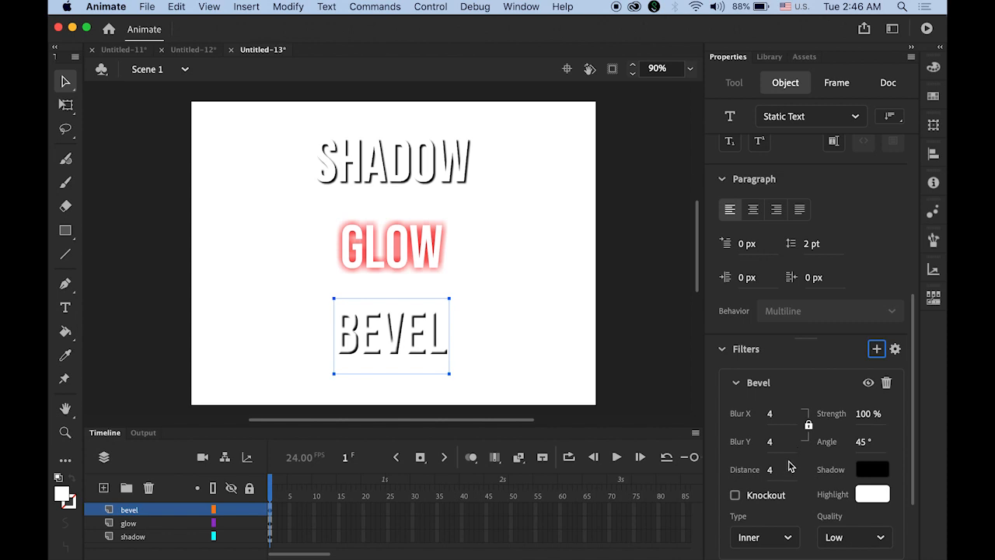
left_click(631, 320)
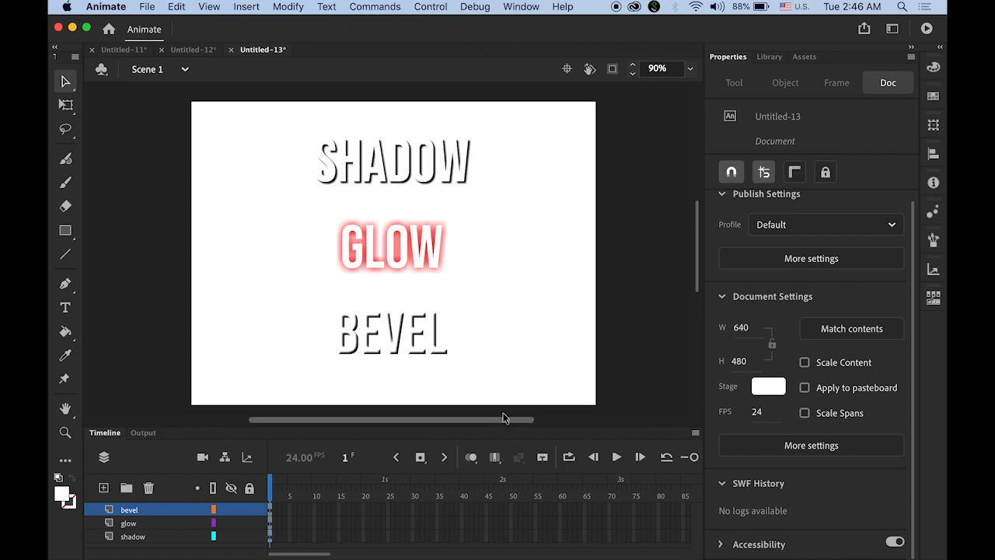
Insert keyframes at frame 48 on the bevel, glow and shadow layers
left_click(501, 510)
left_click(501, 538)
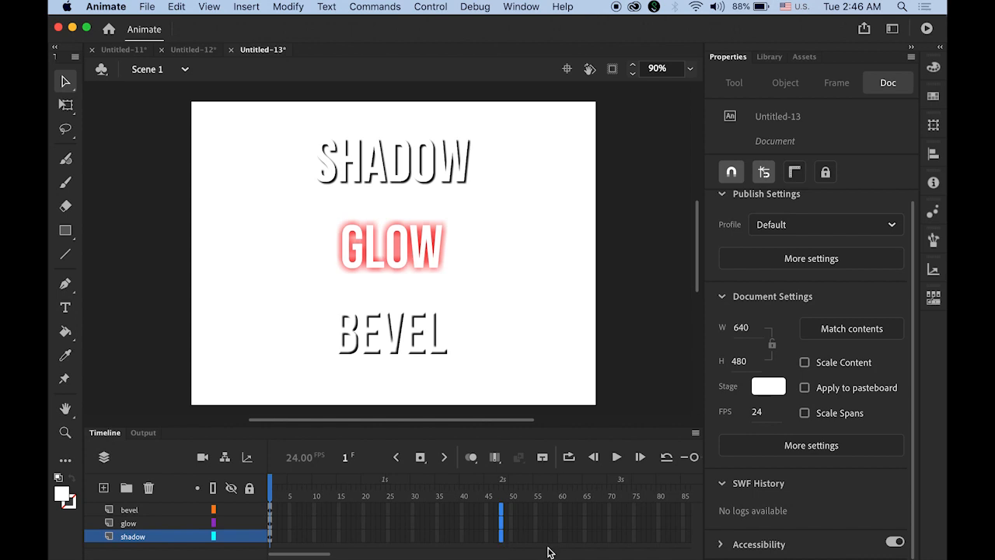
left_click(420, 459)
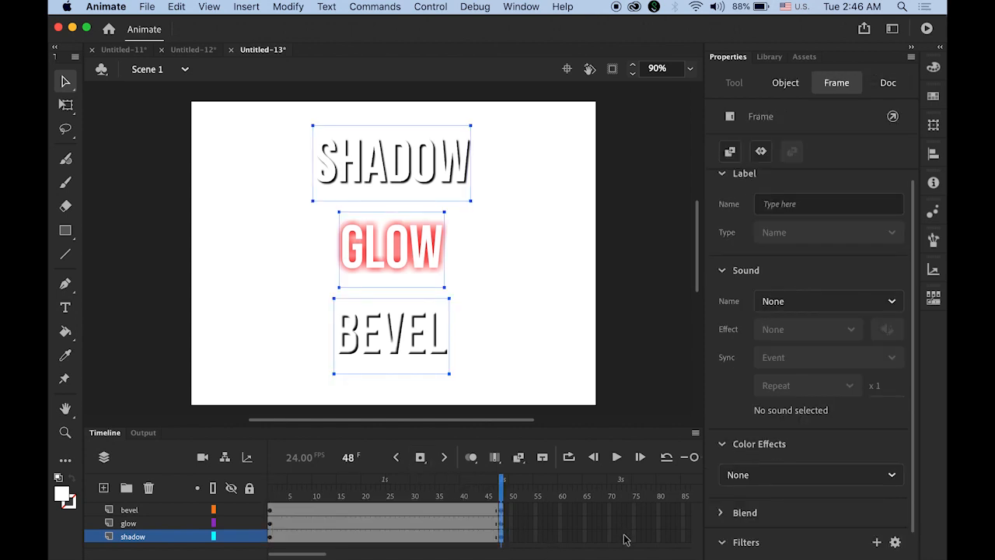
Create a classic tween across the frames of the bevel, glow and shadow layers together
left_click(150, 518, "shift")
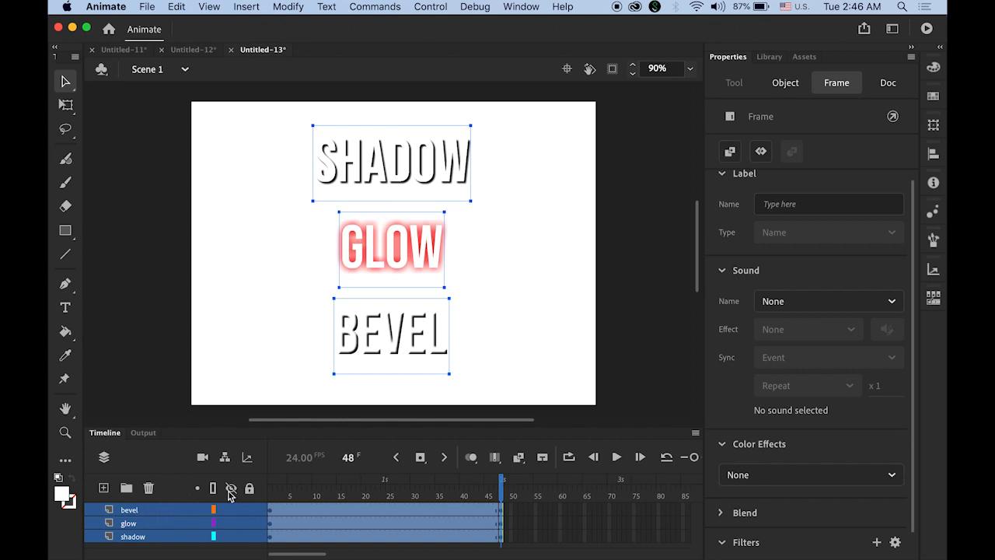
right_click(379, 514)
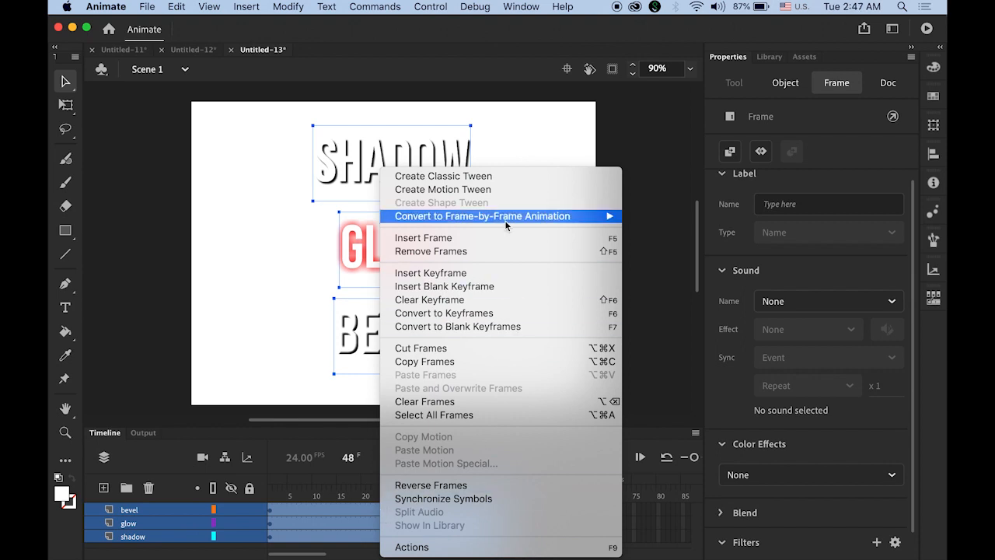
left_click(482, 176)
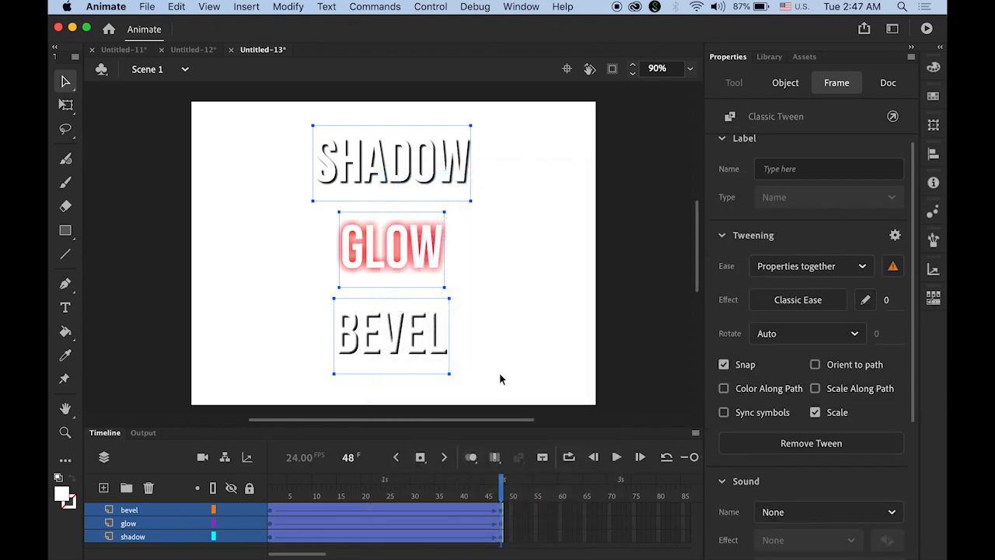
Insert keyframes at frame 96 on the shadow, glow and bevel layers
left_click_drag(297, 555, 315, 557)
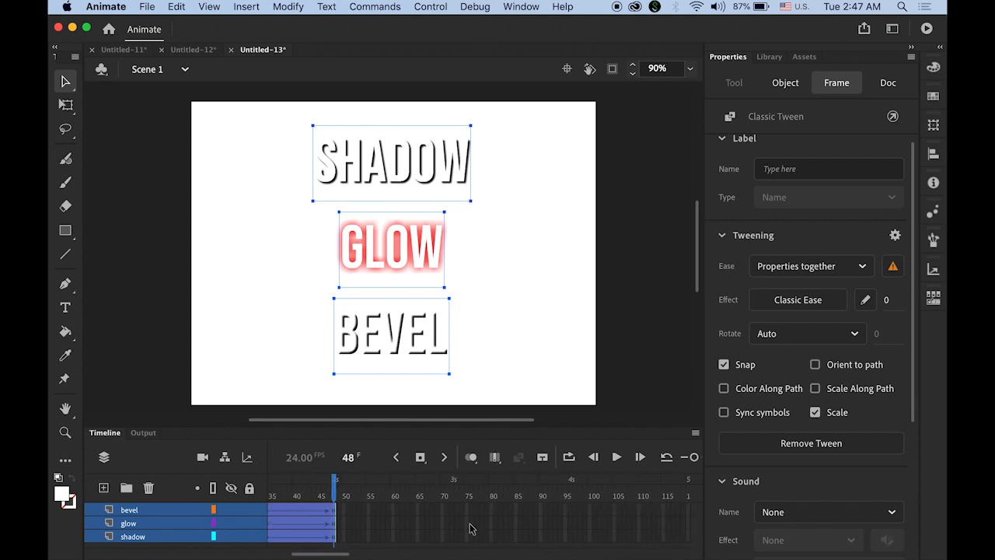
left_click(570, 537)
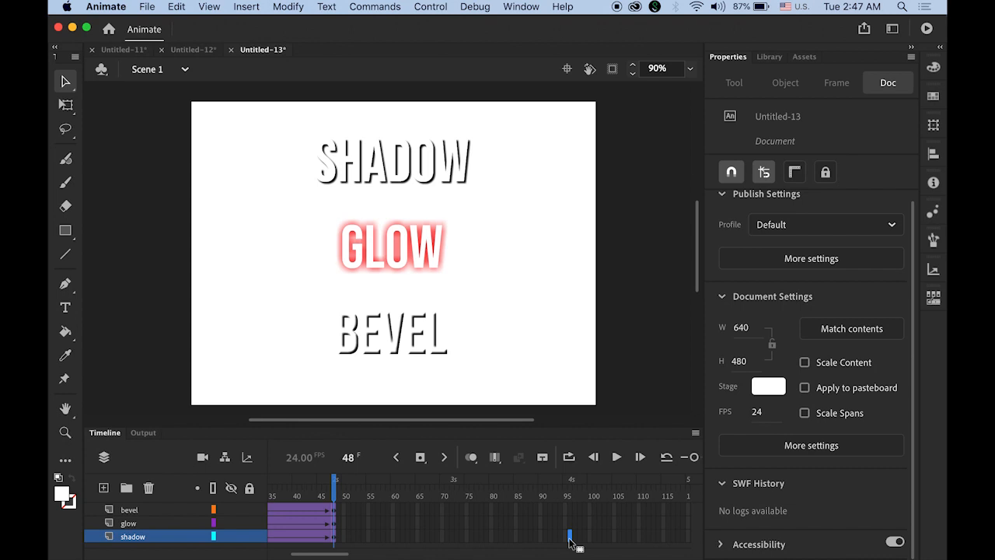
left_click(571, 511)
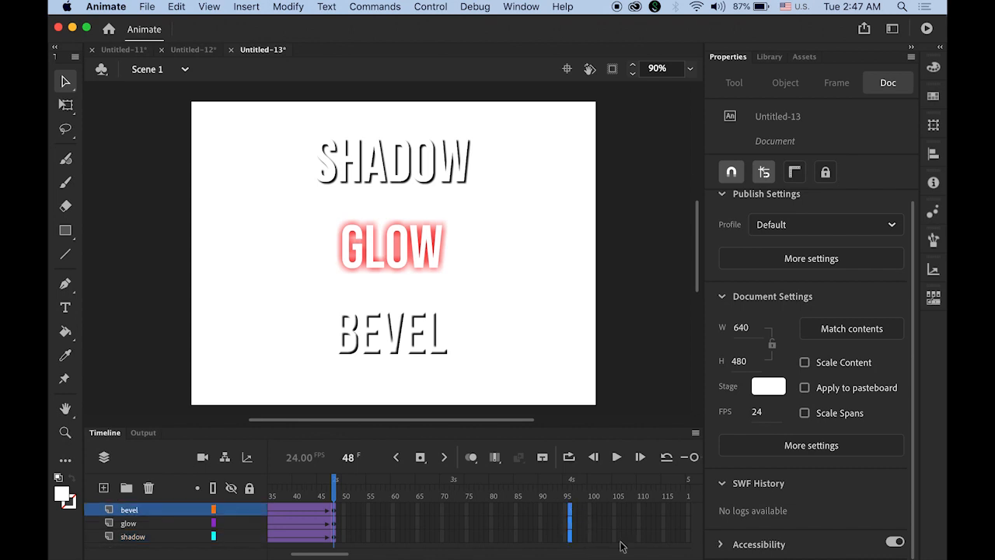
left_click(421, 458)
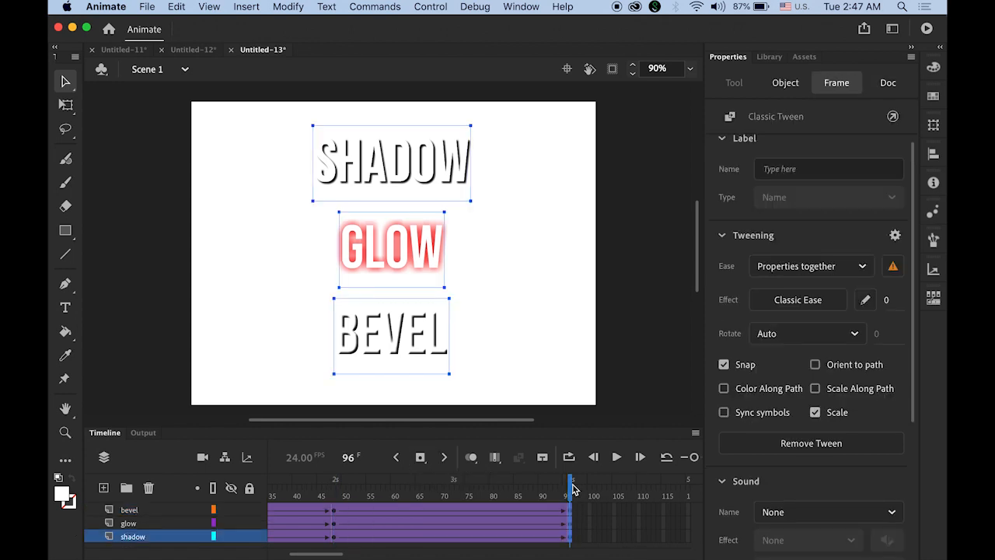
At frame 48, set the Drop Shadow angle of the SHADOW text to 138°
left_click_drag(572, 484, 506, 528)
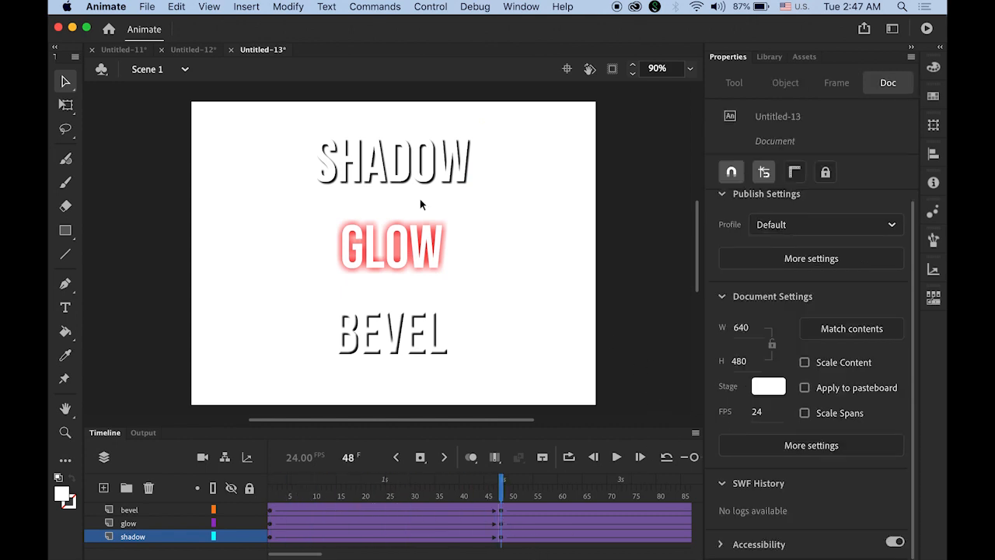
left_click(399, 183)
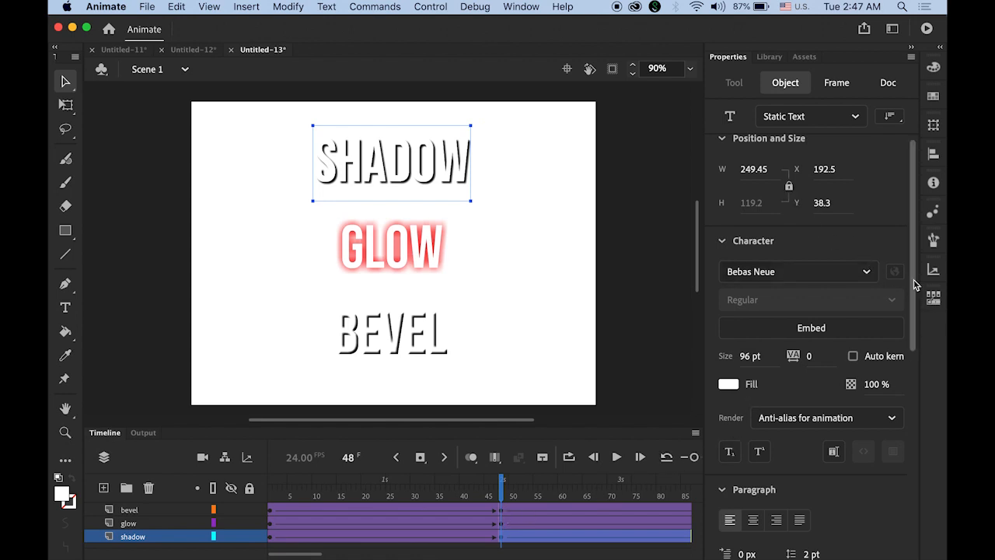
left_click_drag(913, 284, 916, 476)
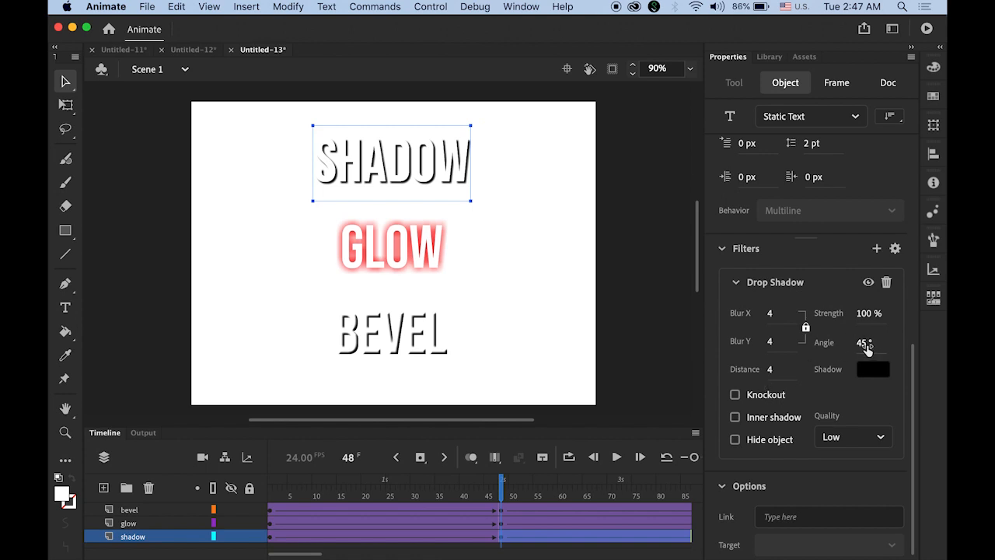
left_click_drag(861, 347, 931, 346)
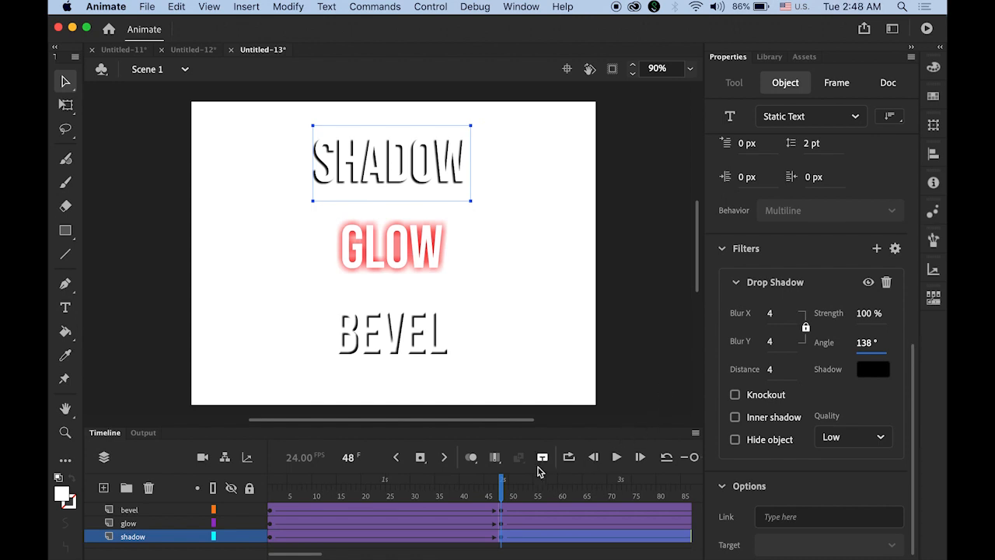
Play the animation from frame 1 to preview the moving shadow
left_click_drag(504, 484, 155, 453)
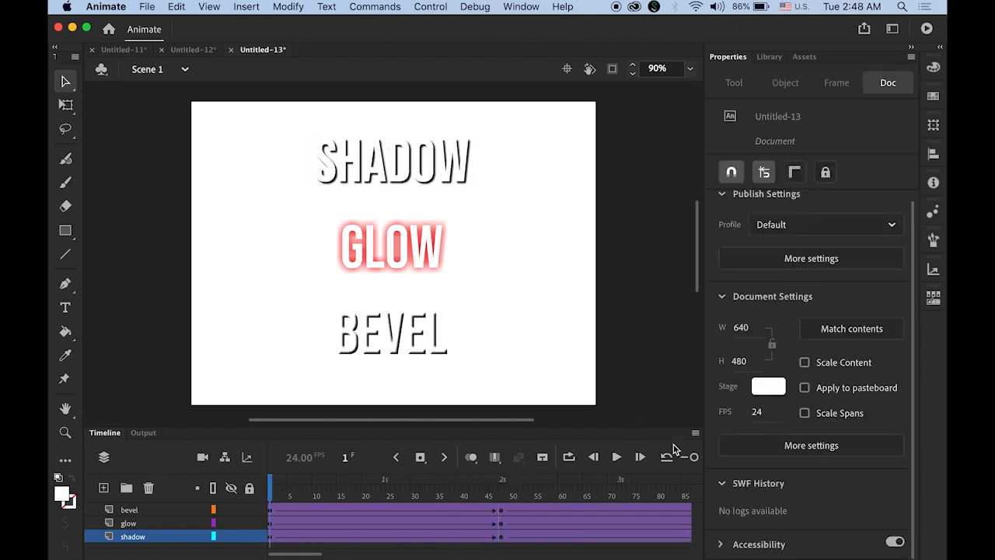
left_click(618, 459)
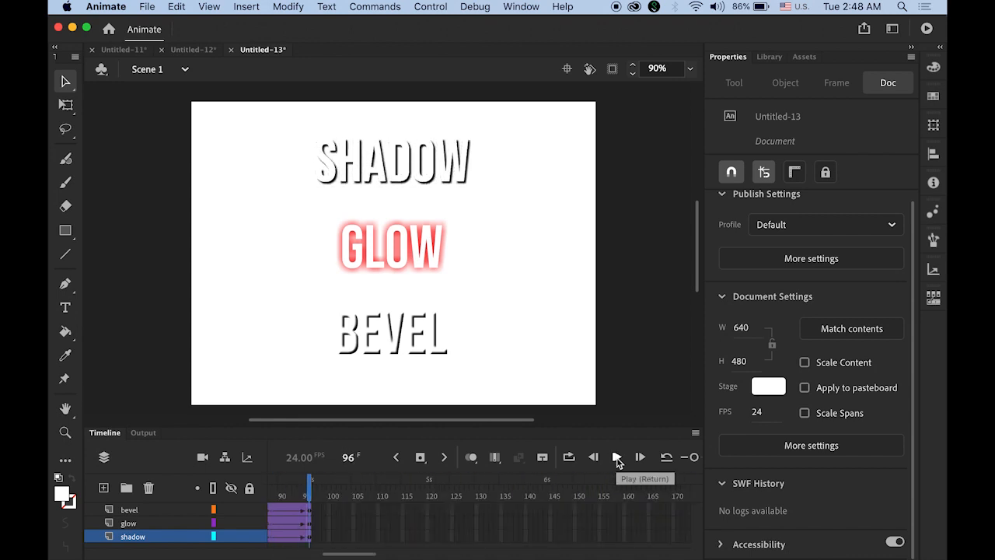
left_click(617, 460)
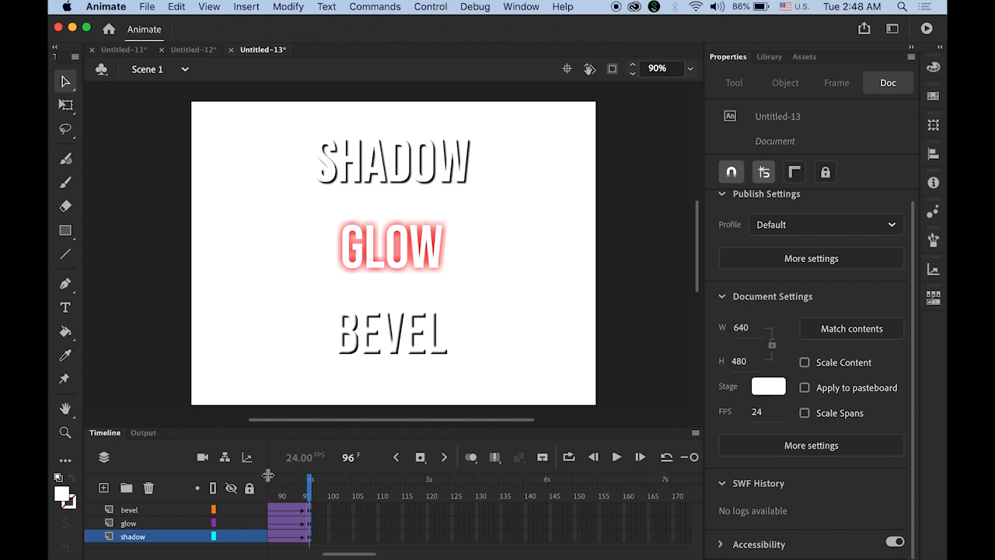
At frame 48, change the Glow filter color of the GLOW text to a yellow-orange swatch
left_click_drag(310, 491, 504, 529)
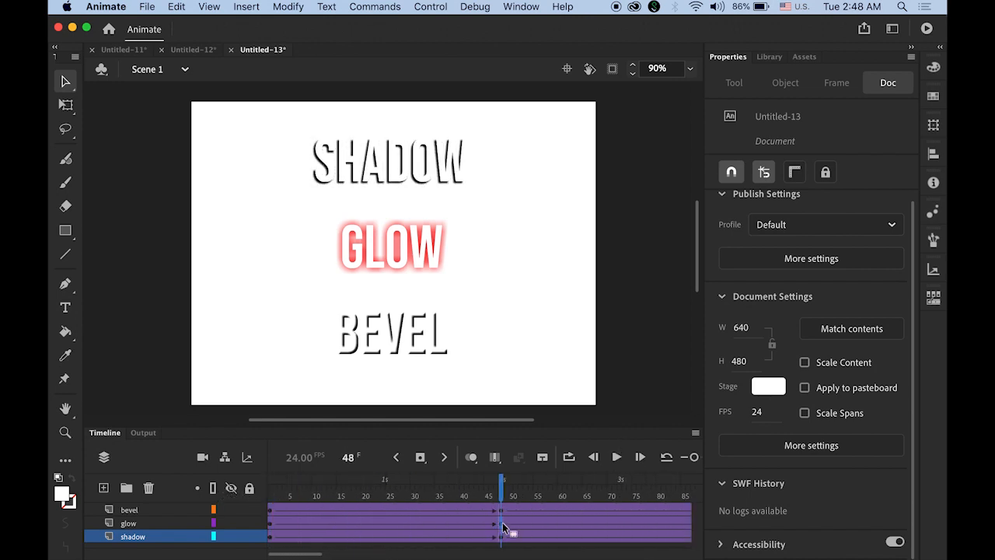
left_click(504, 525)
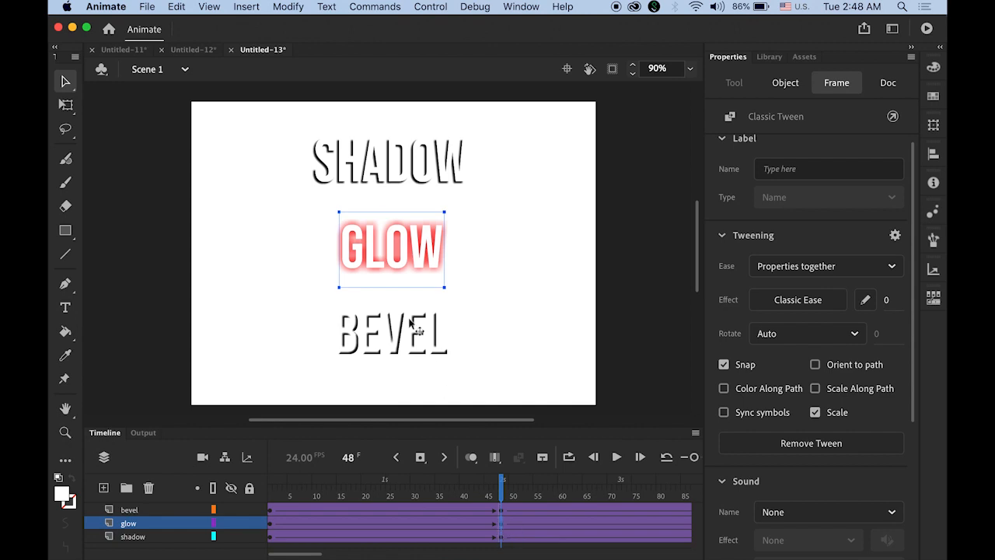
left_click(404, 266)
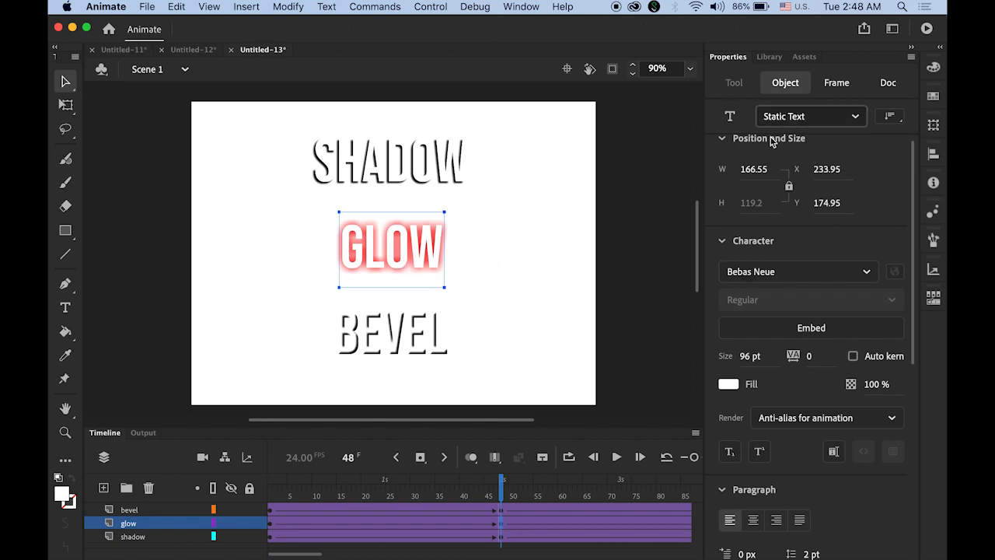
left_click_drag(914, 263, 911, 460)
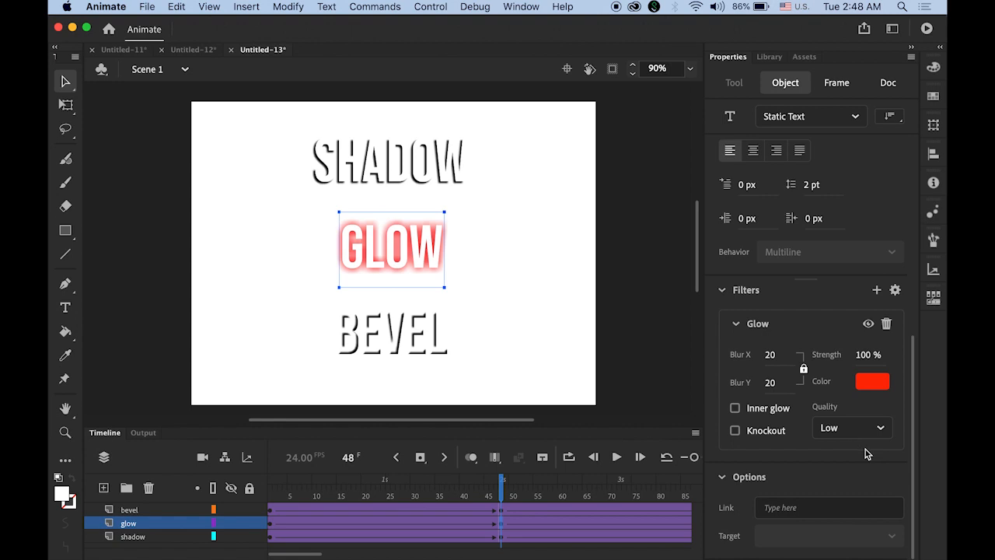
left_click(873, 380)
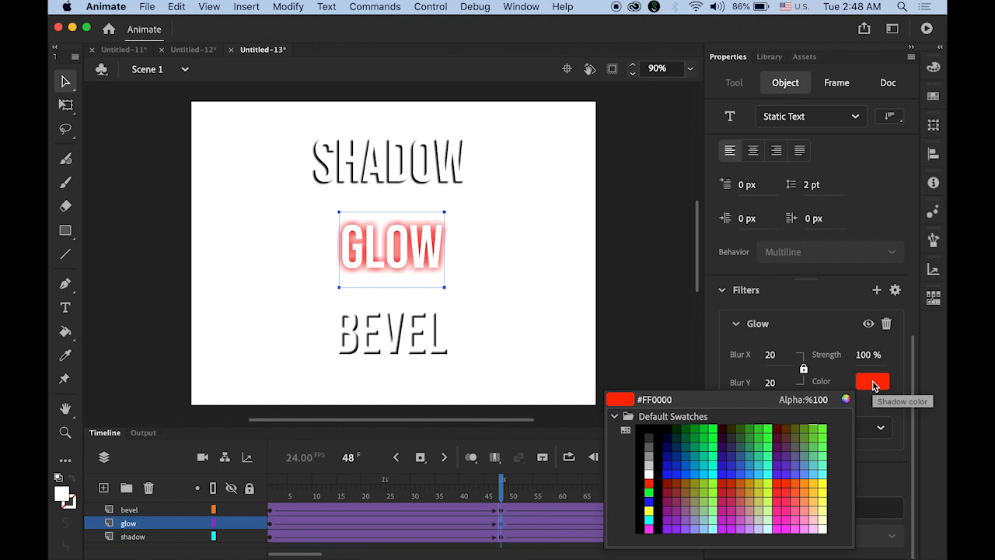
left_click(823, 488)
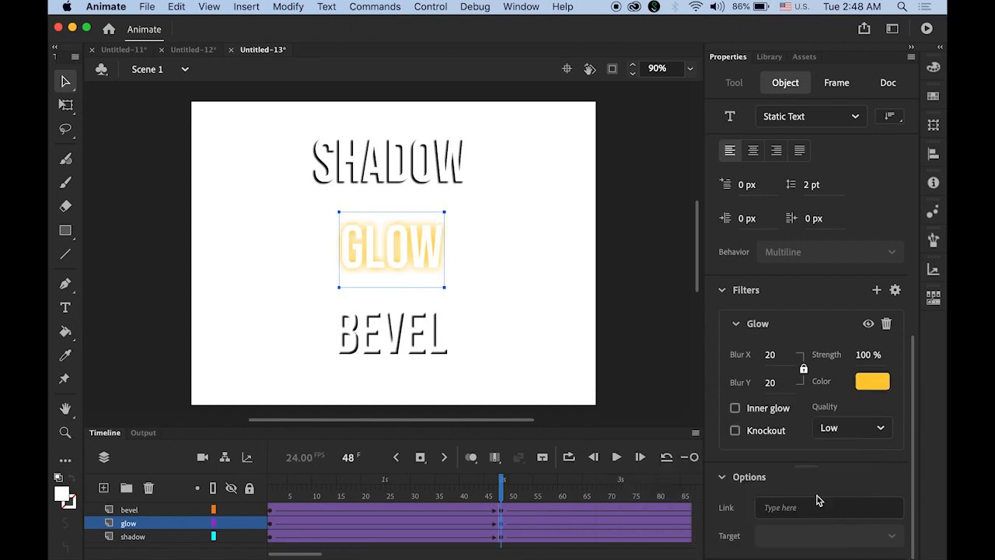
Deselect the GLOW text and play the animation from frame 1 to preview the changing glow color
left_click(651, 391)
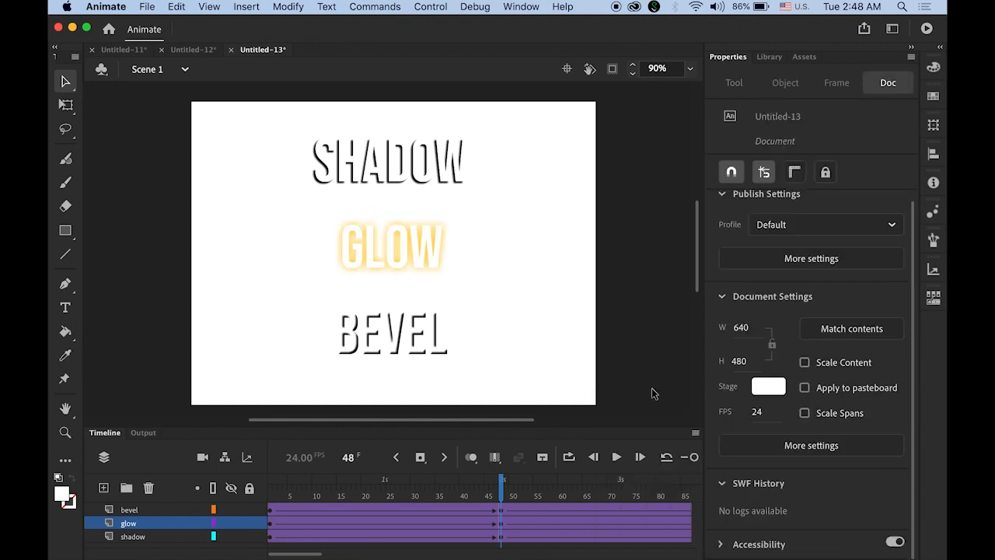
left_click_drag(502, 486, 223, 476)
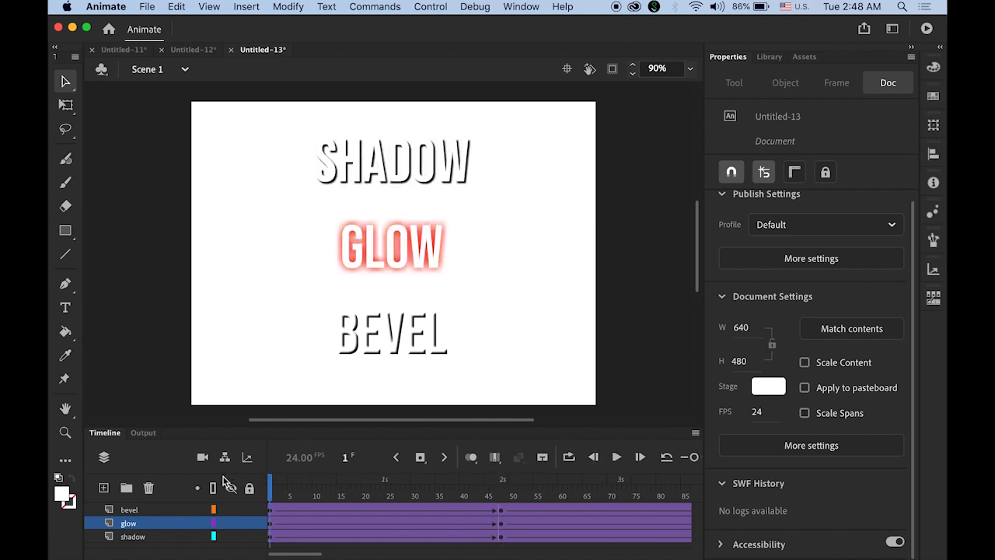
left_click(618, 458)
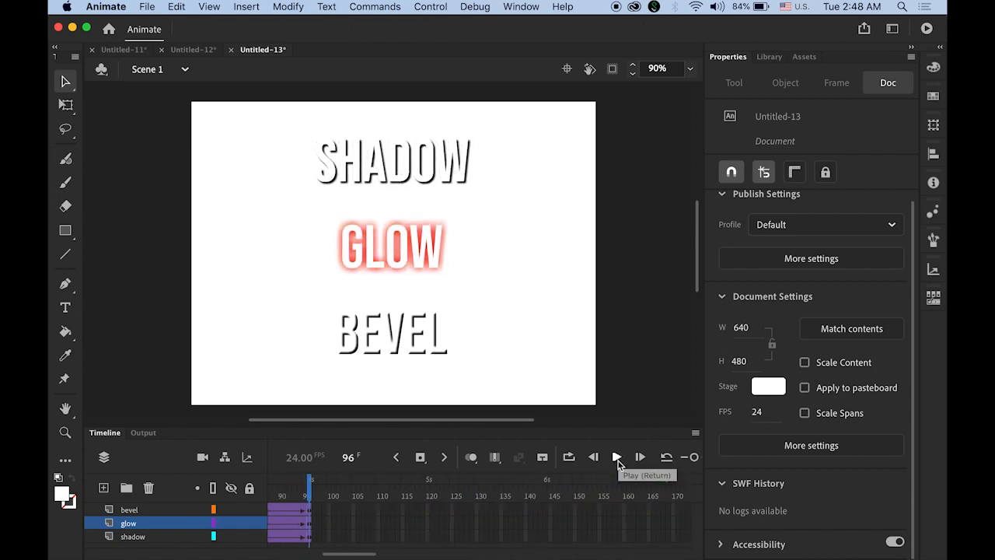
At frame 48, set the Bevel filter angle of the BEVEL text to 125°
left_click_drag(312, 486, 145, 487)
left_click(503, 512)
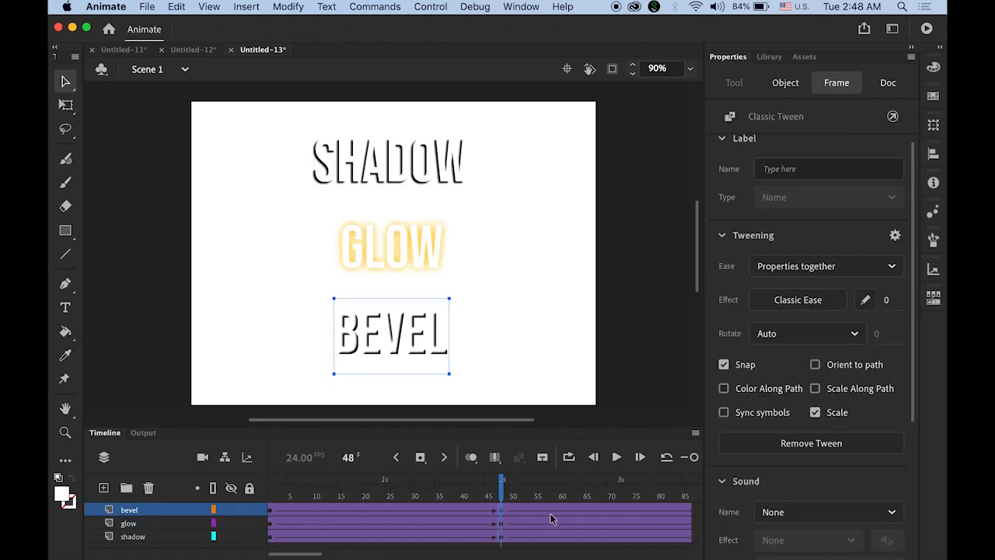
left_click(394, 350)
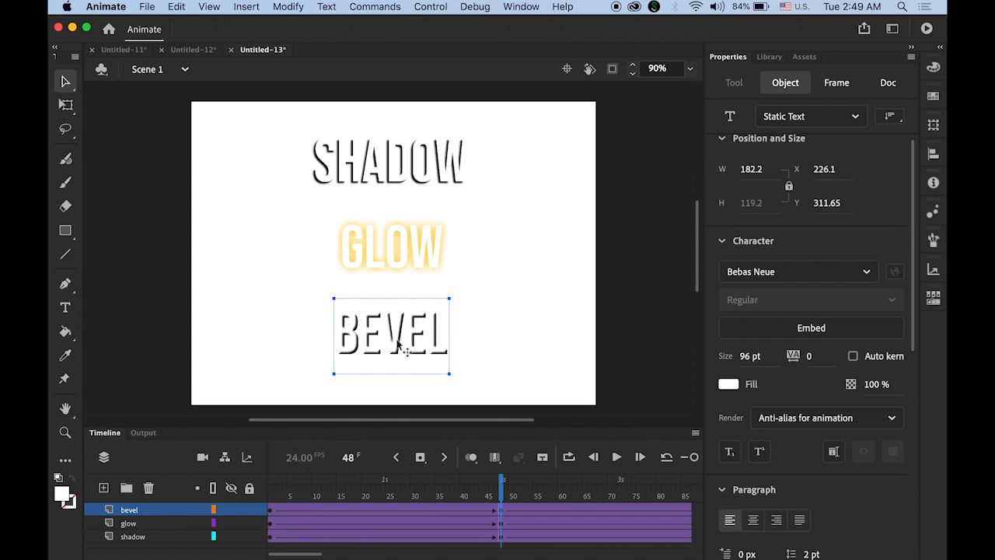
left_click_drag(915, 323, 918, 526)
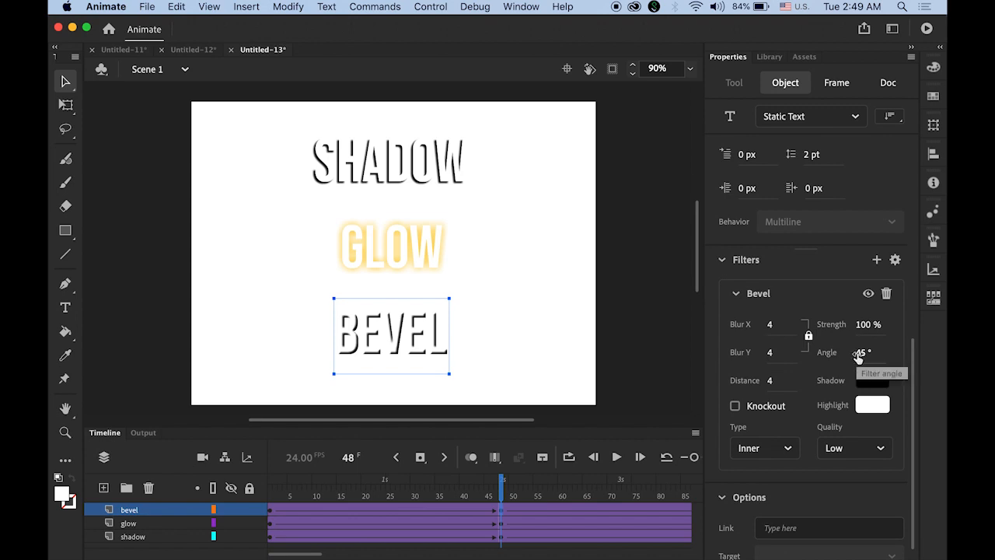
left_click_drag(859, 356, 922, 358)
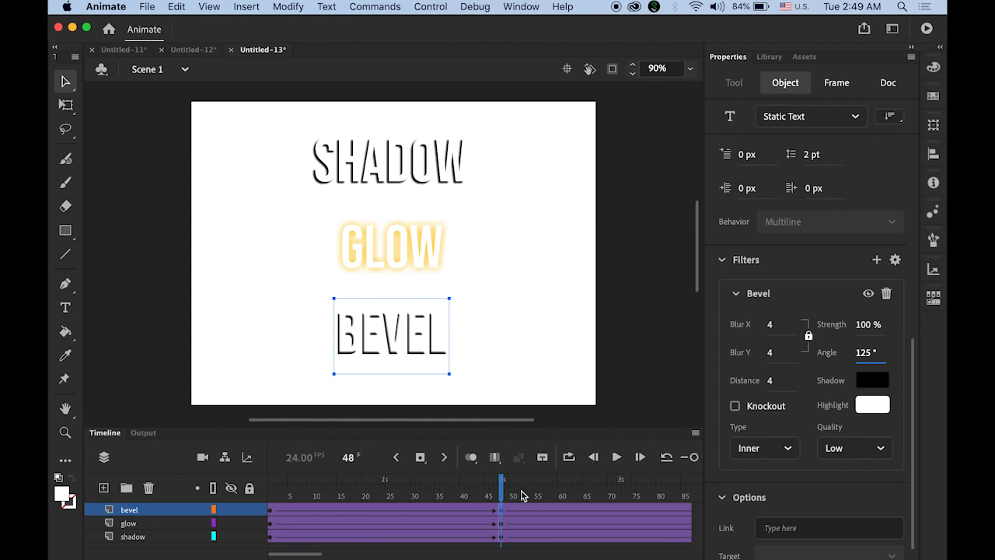
Play the animation from frame 1, then preview it as a test movie in Animate and close the test window
left_click_drag(505, 496, 270, 494)
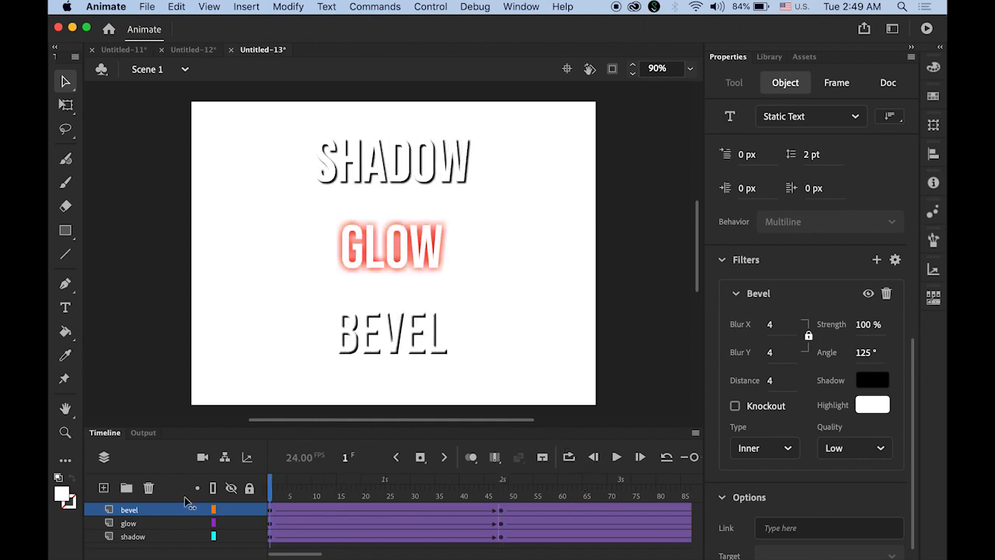
left_click(616, 457)
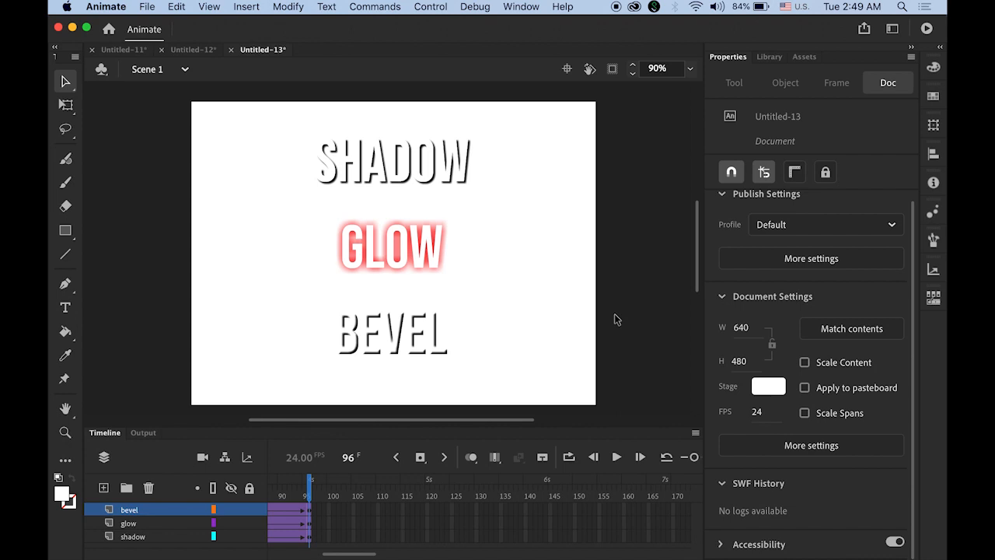
left_click(436, 7)
mouse_move(495, 154)
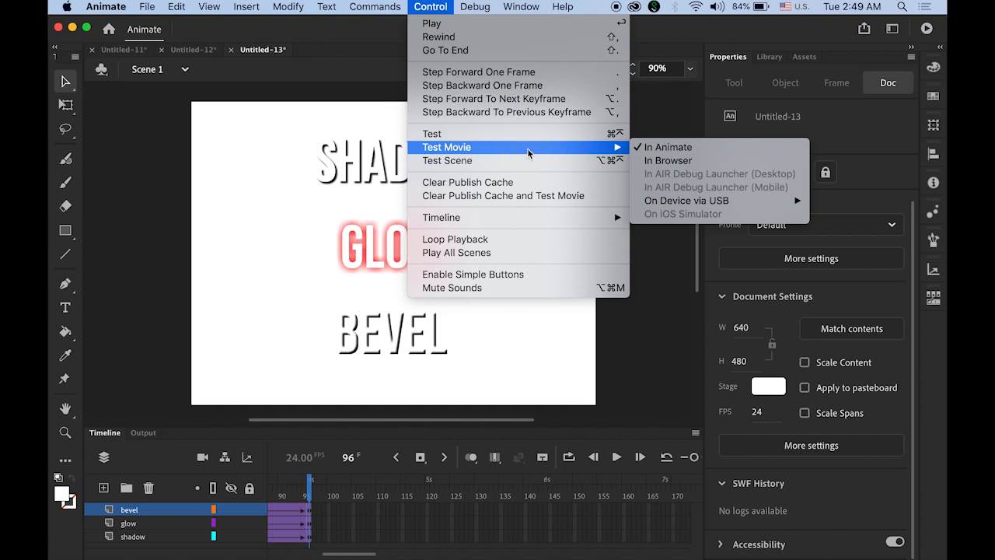
left_click(667, 148)
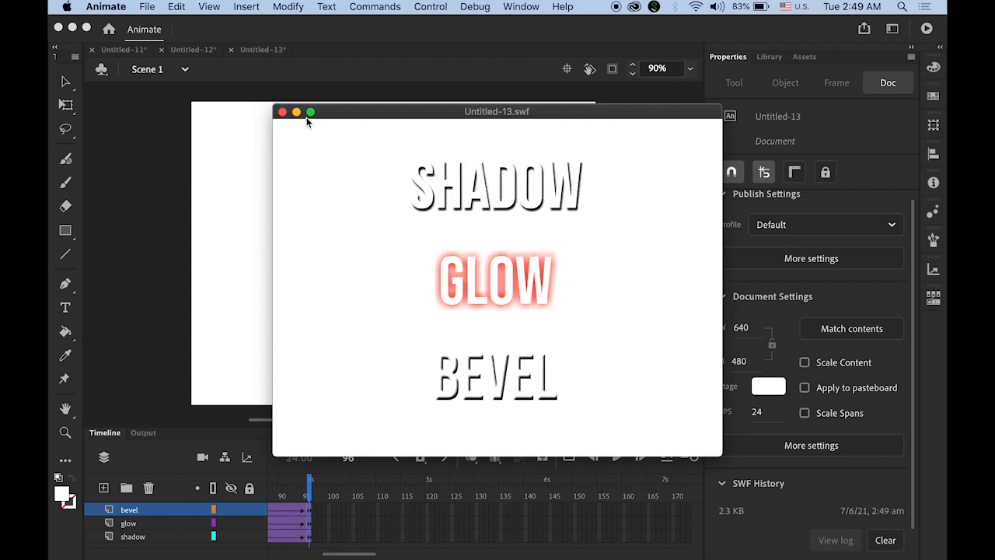
left_click(283, 112)
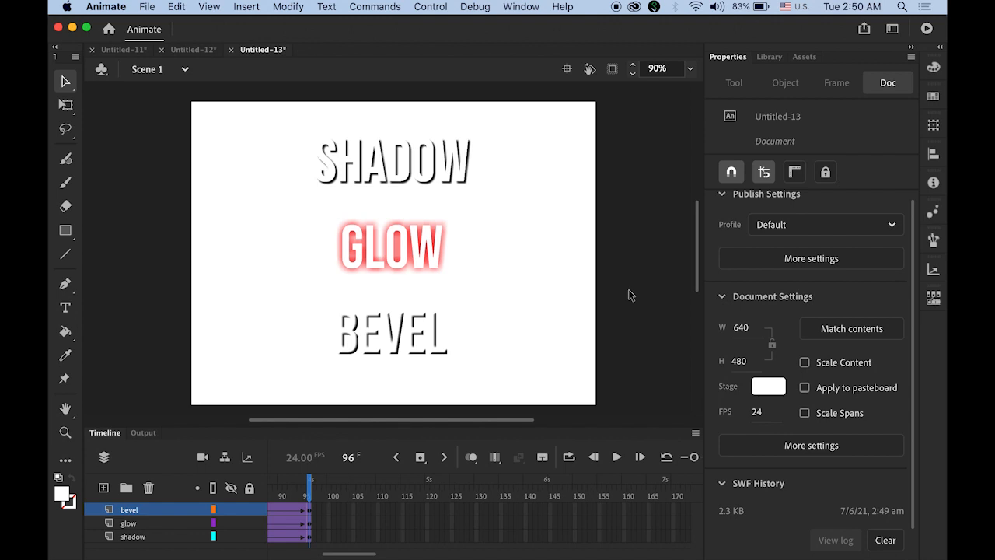
Create a new 640 x 480 ActionScript 3.0 web document at 24 fps with the stage magnification at 90%
left_click(148, 5)
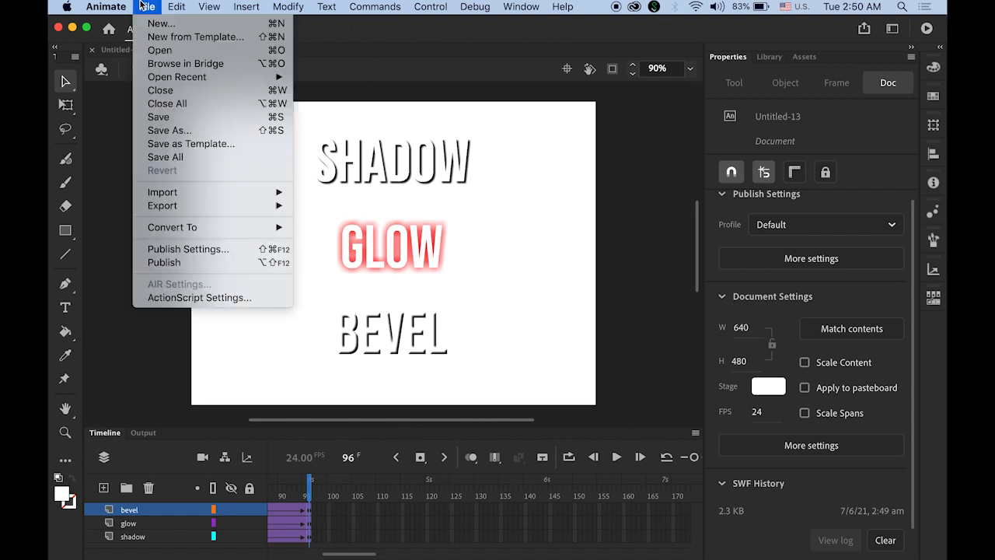
left_click(153, 25)
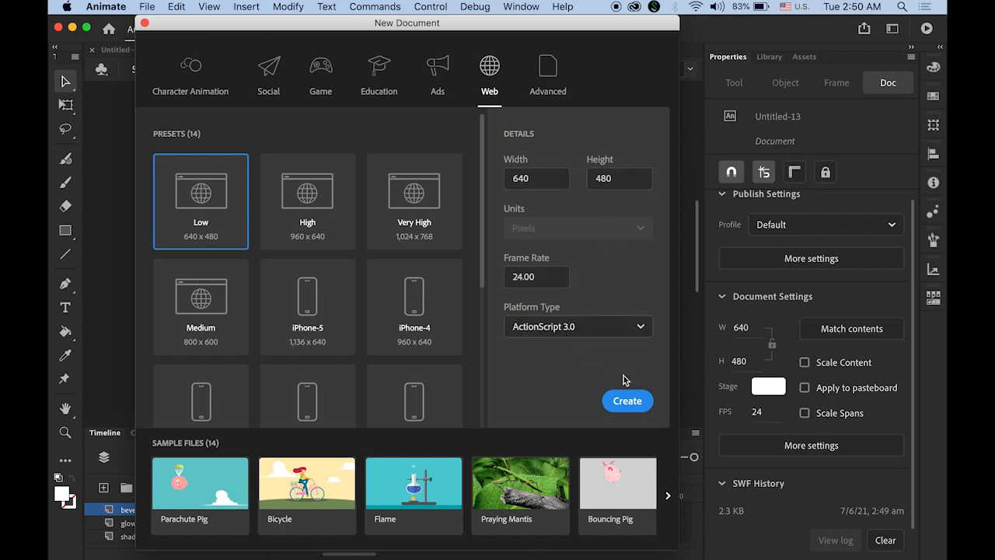
left_click(628, 405)
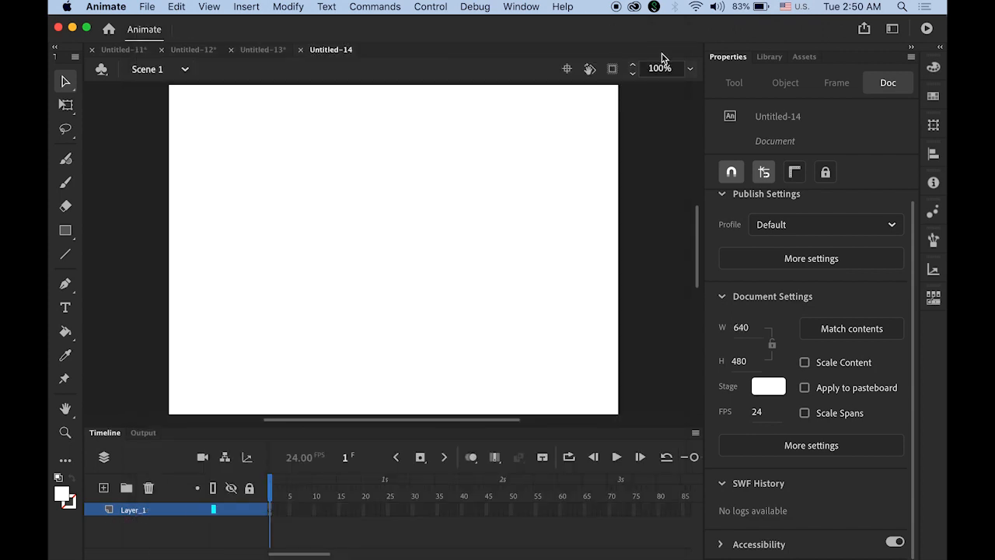
left_click(660, 69)
type("90")
key("Return")
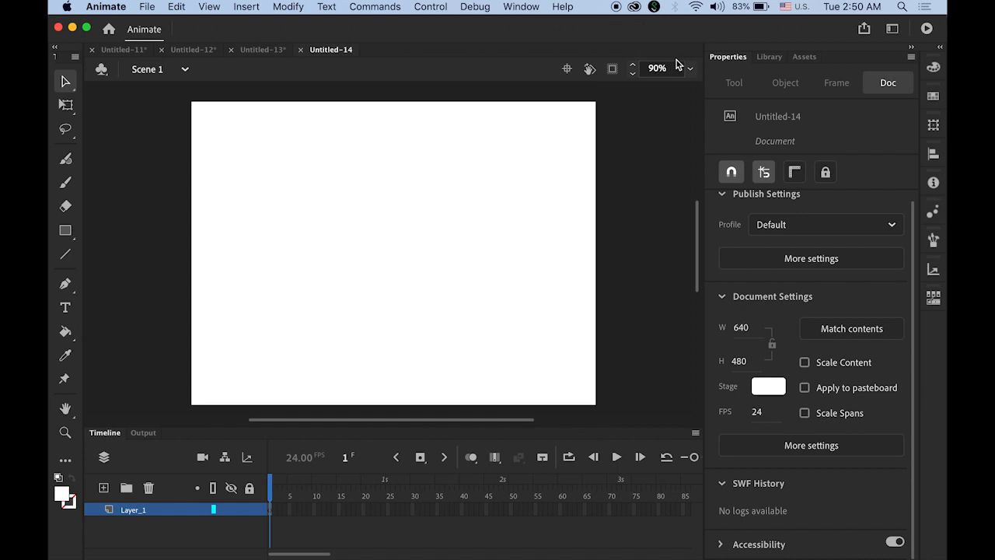
Import forest.jpg from the Filter folder in Finder into the new document's library
left_click(769, 57)
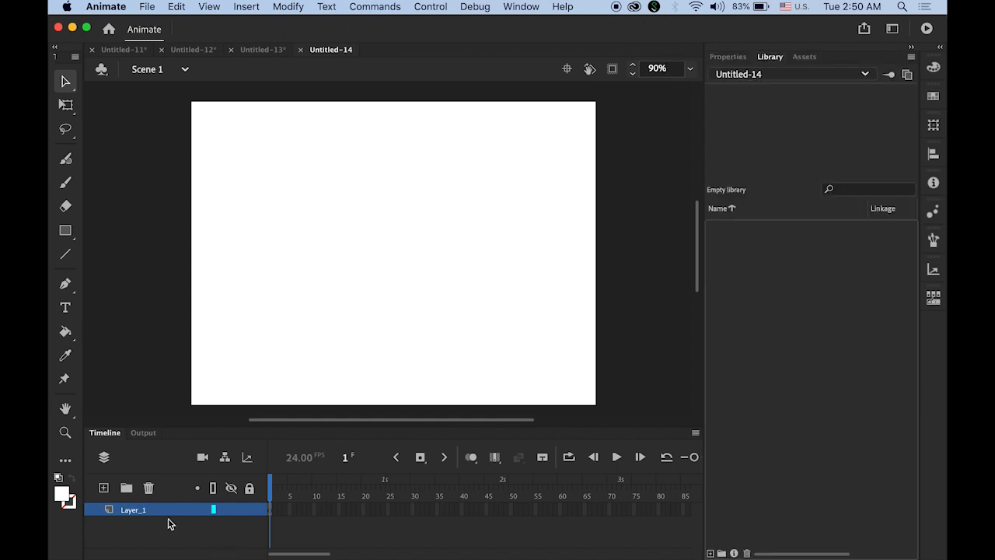
mouse_move(116, 536)
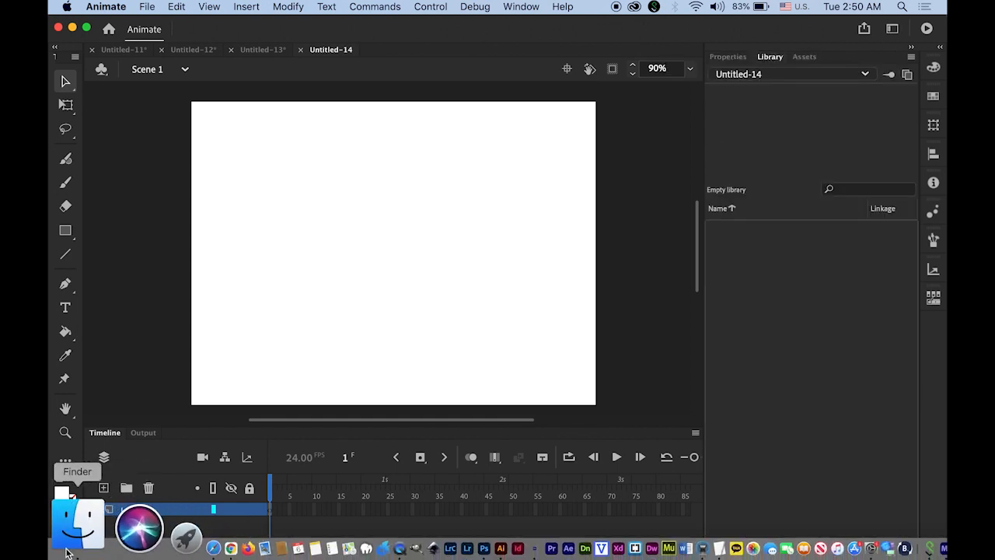
left_click(82, 517)
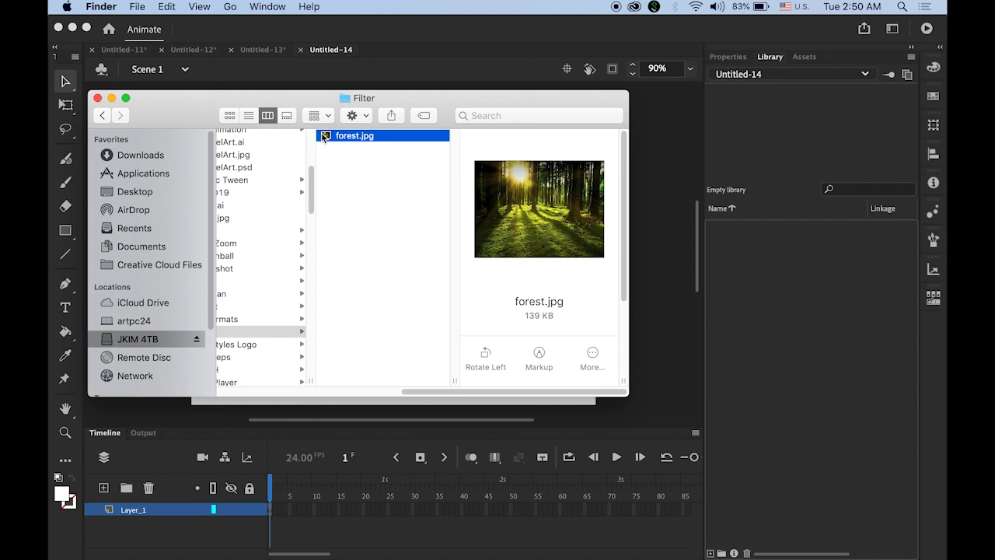
left_click_drag(325, 139, 806, 294)
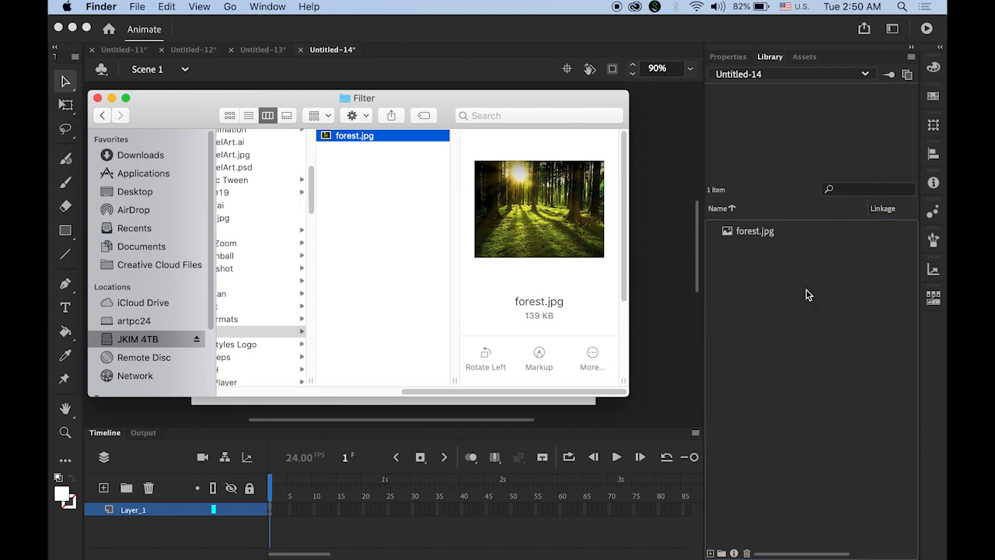
Place forest.jpg from the library on the stage and check that its position is X 0, Y 0
left_click(647, 295)
left_click_drag(740, 227, 397, 242)
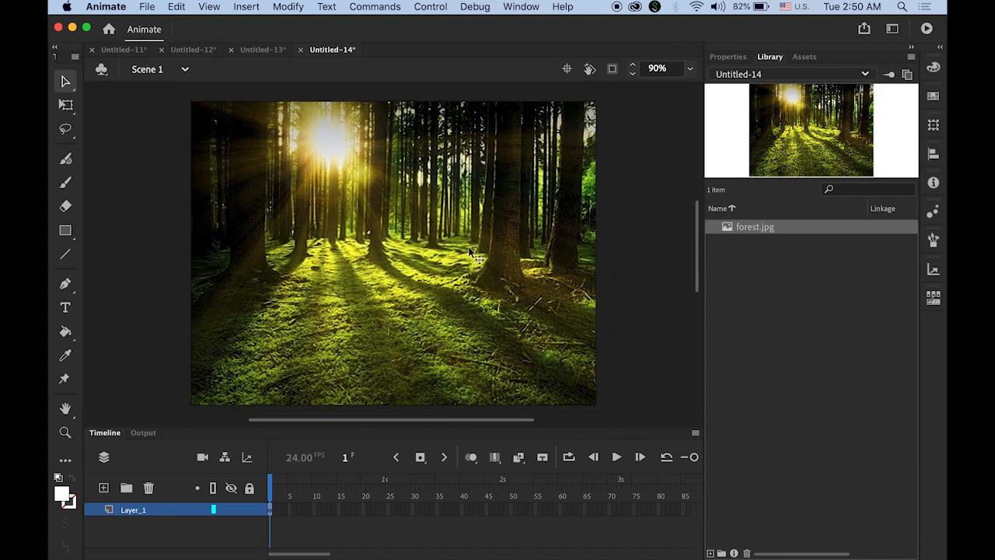
left_click(729, 57)
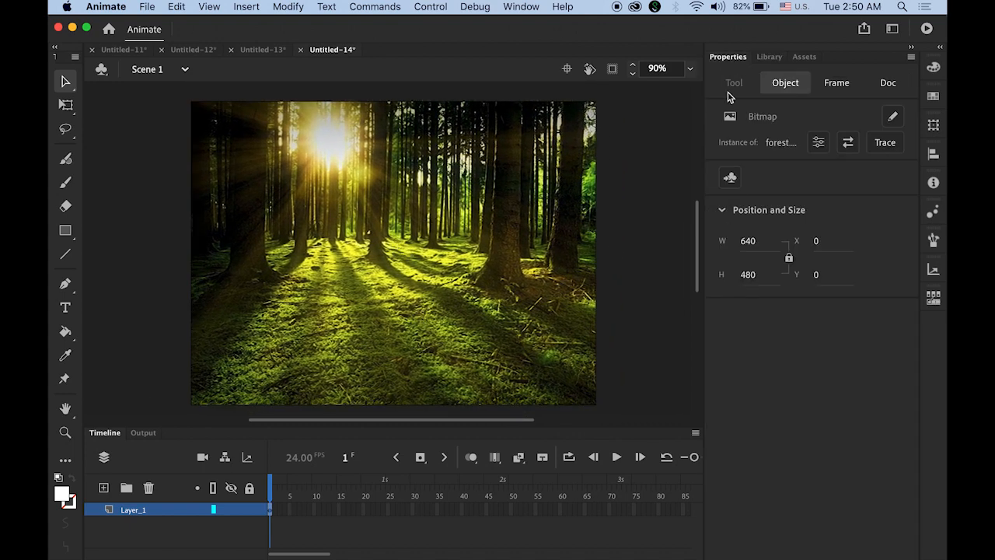
left_click(814, 243)
left_click(815, 274)
left_click(653, 294)
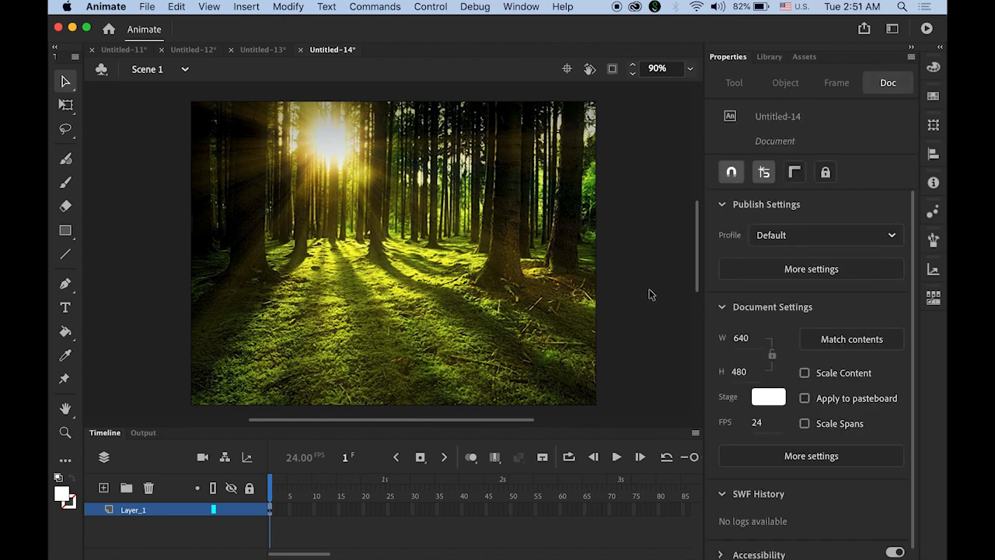
Convert the forest bitmap on the stage to a Movie Clip symbol named forest and check it in the library
left_click(489, 285)
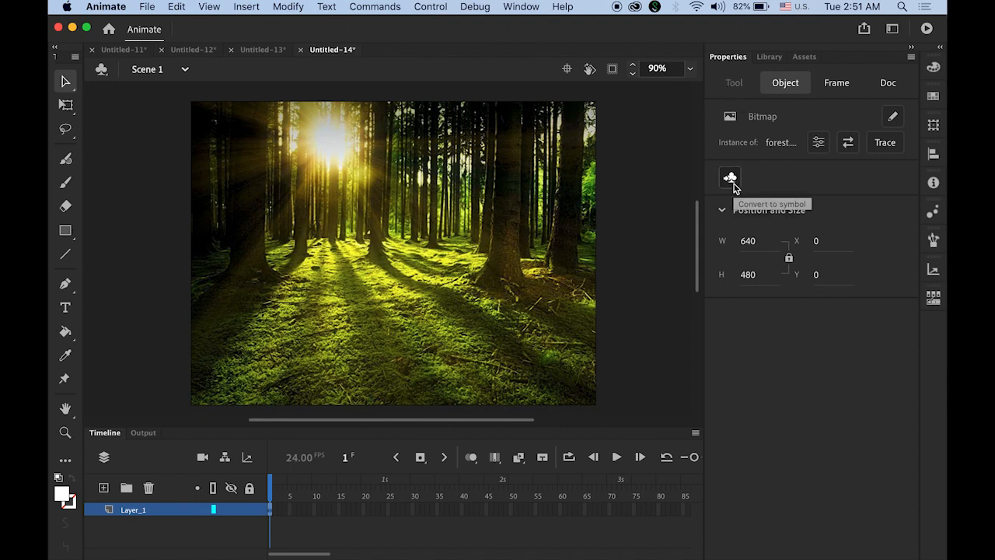
left_click(284, 8)
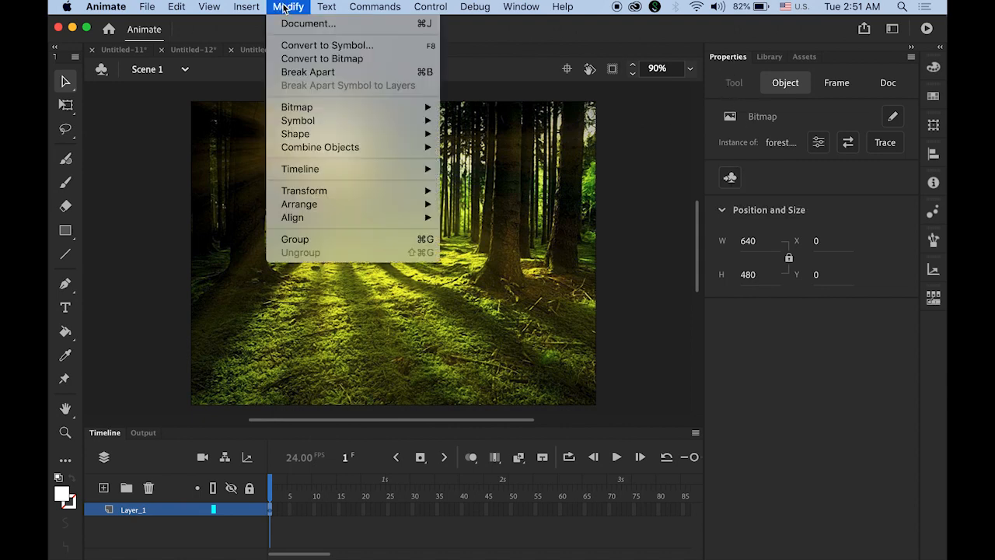
left_click(299, 49)
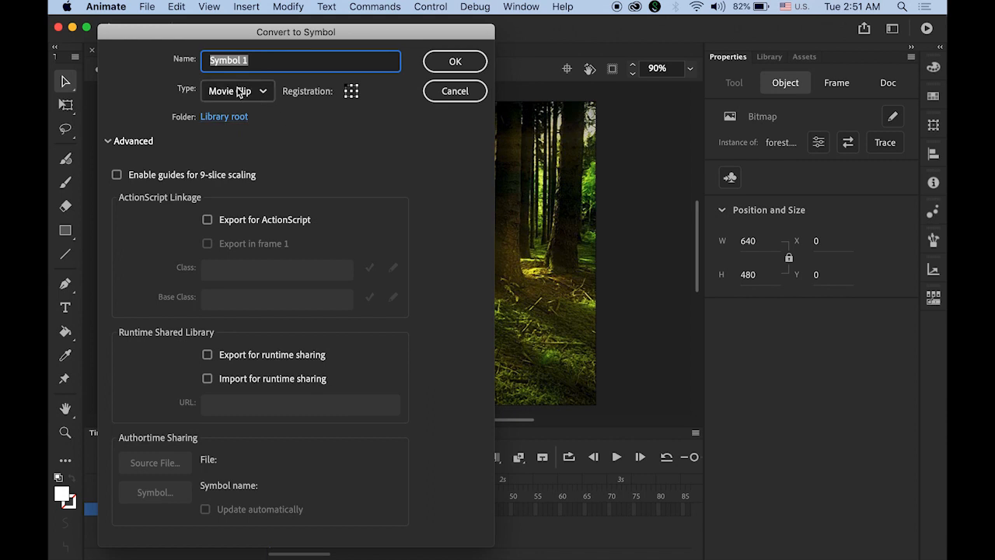
left_click(261, 91)
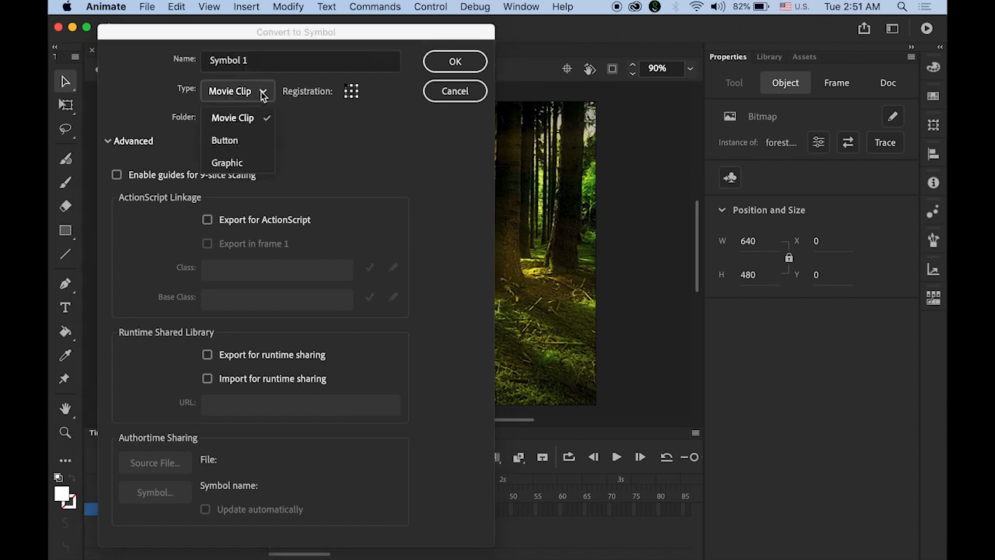
left_click(264, 92)
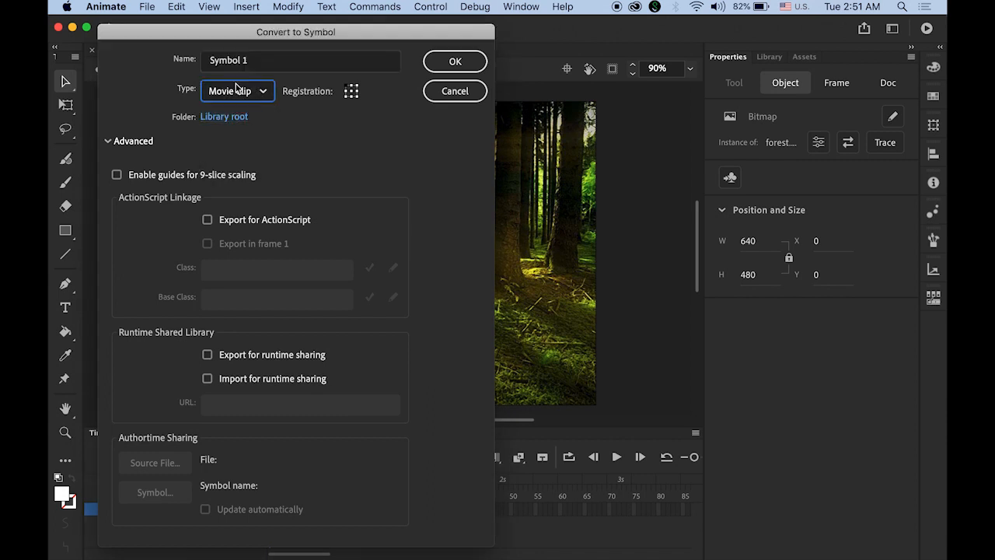
left_click(259, 61)
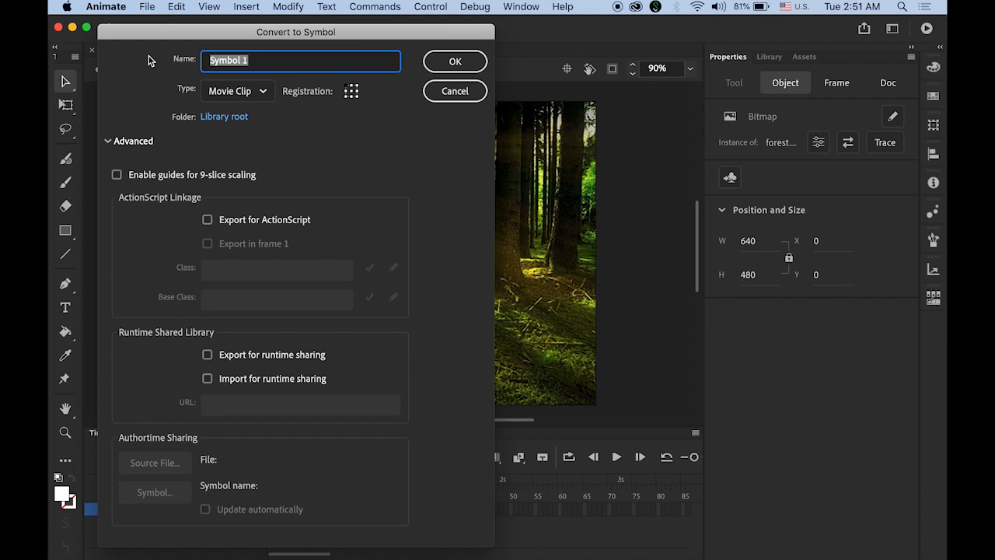
type("forest")
left_click(470, 70)
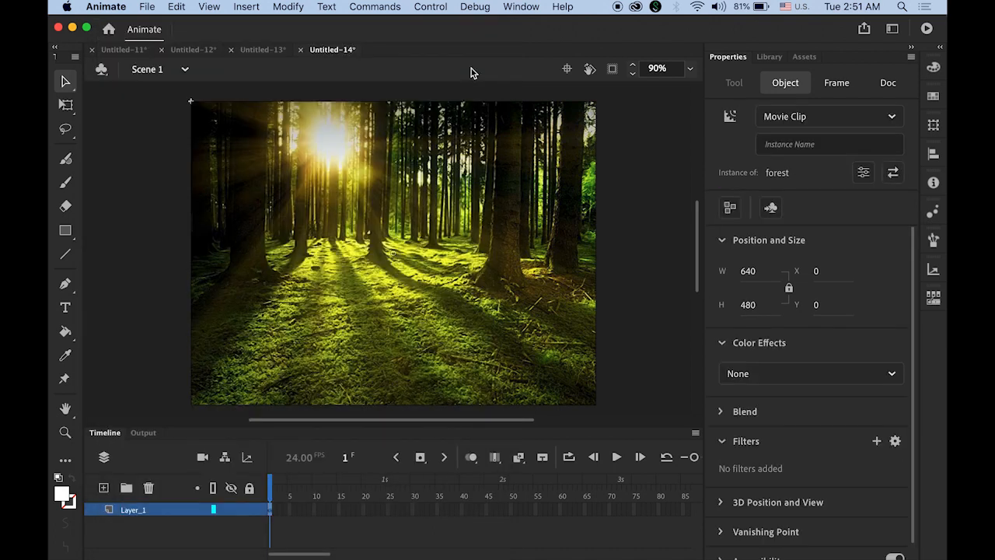
left_click(770, 57)
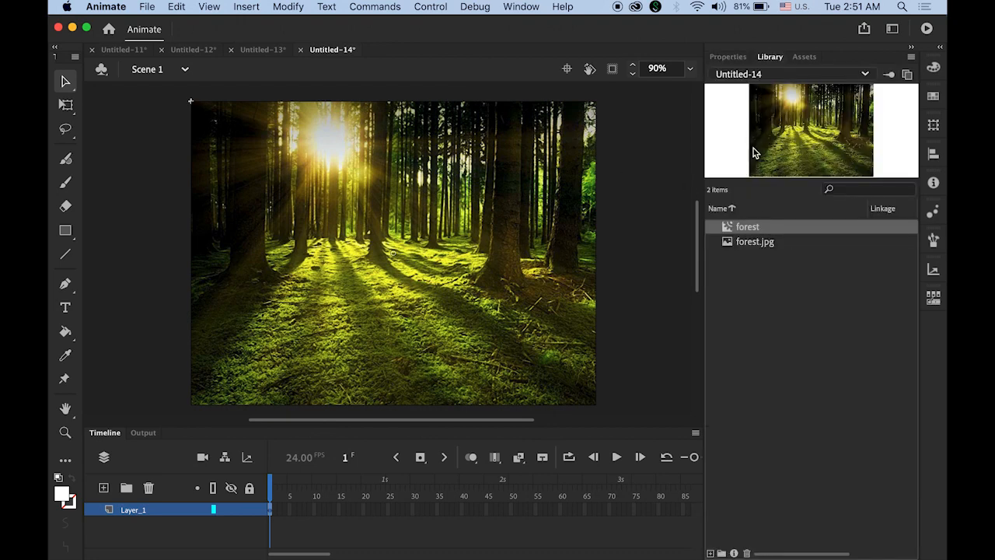
left_click(732, 231)
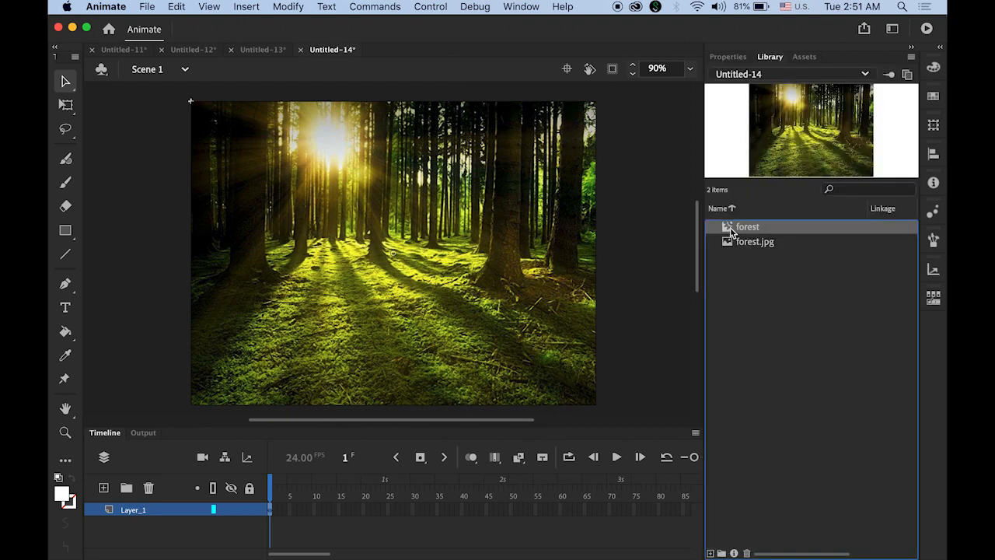
Add a Blur filter to the forest movie clip on the stage with Blur X and Blur Y set to 20
left_click(510, 224)
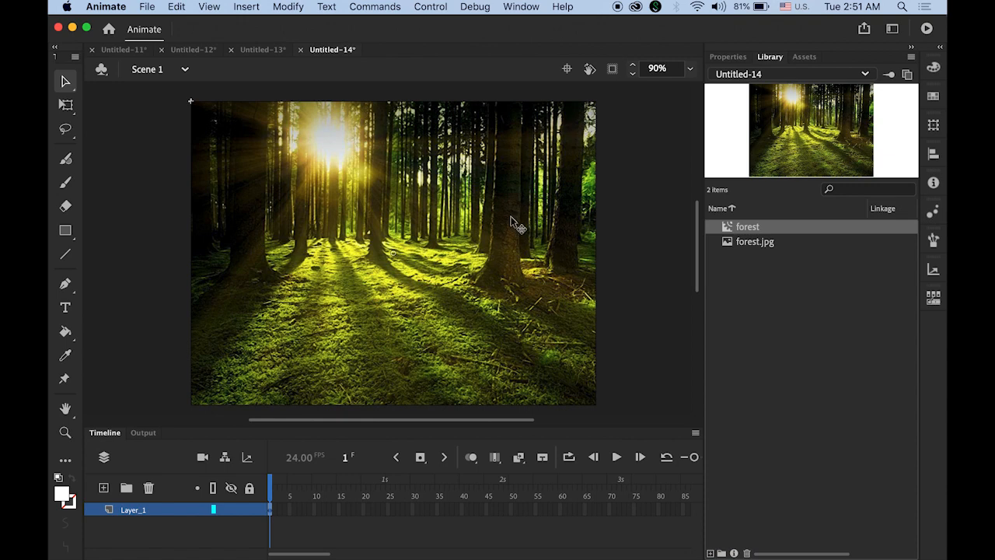
left_click(725, 58)
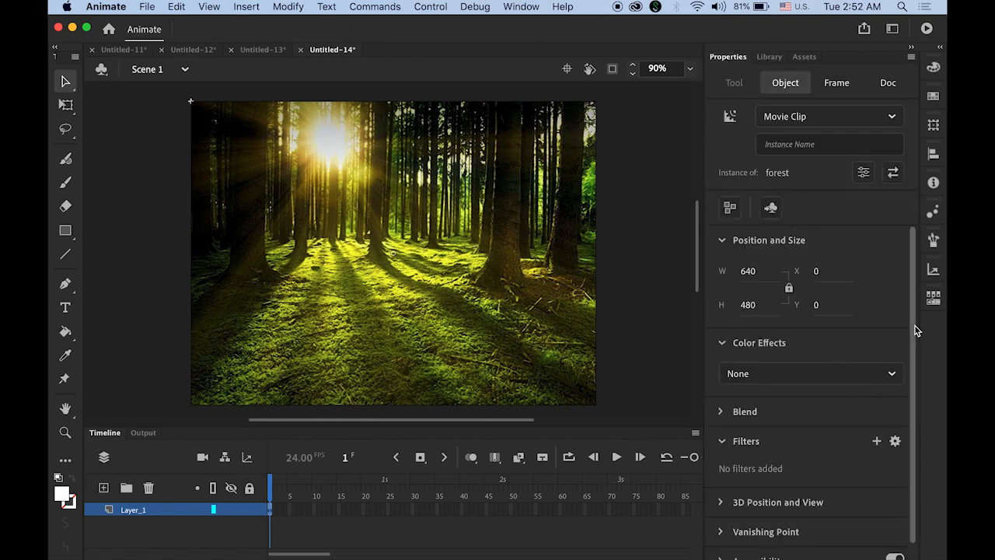
left_click_drag(914, 333, 915, 398)
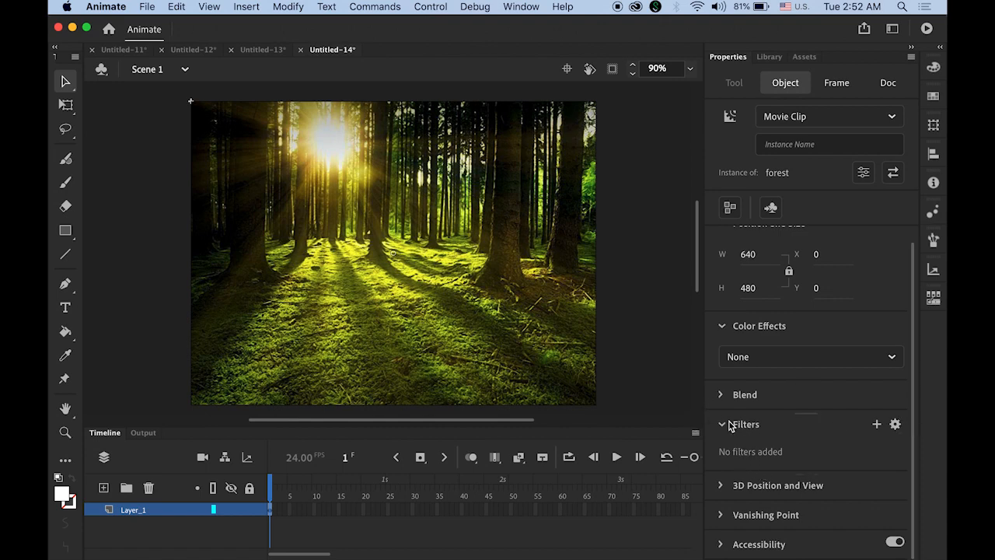
left_click(876, 426)
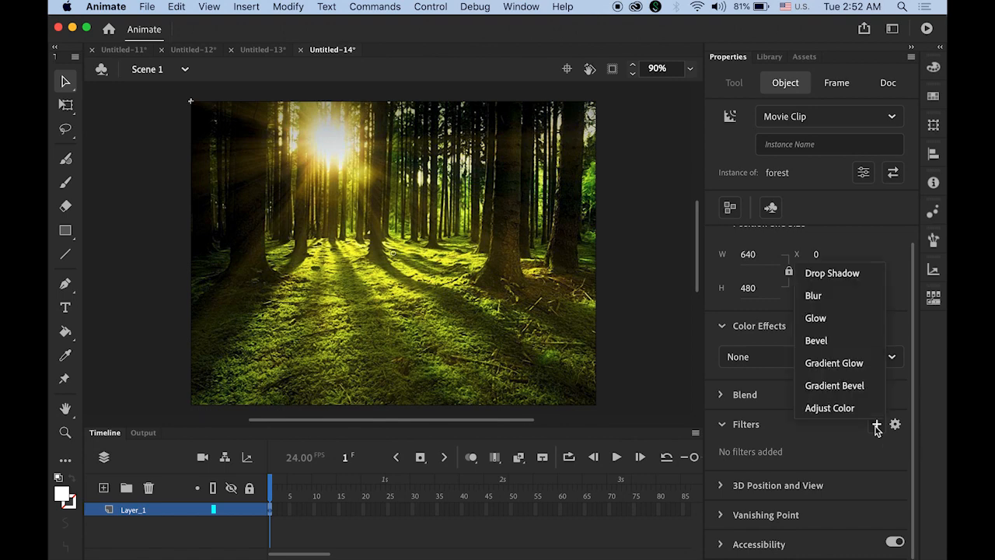
left_click(826, 297)
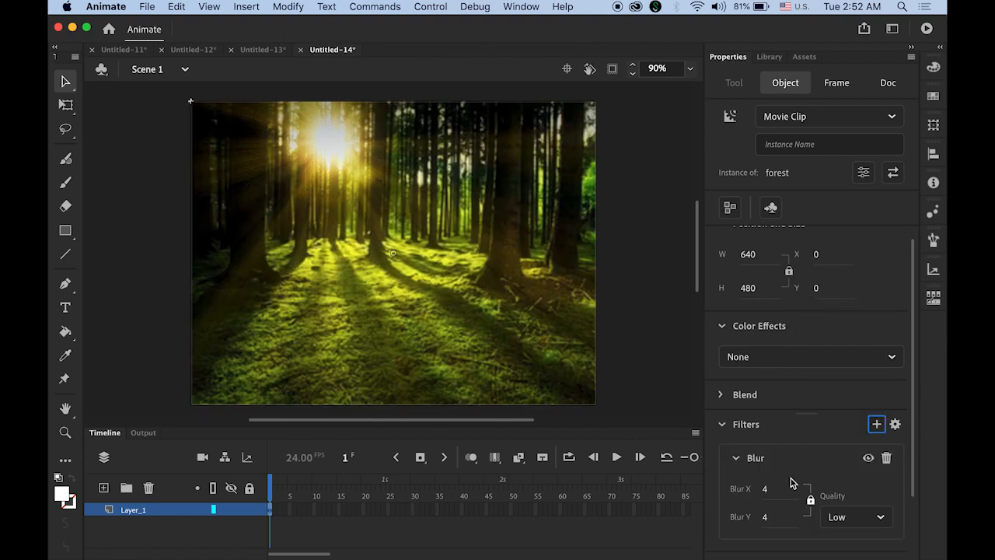
left_click(766, 490)
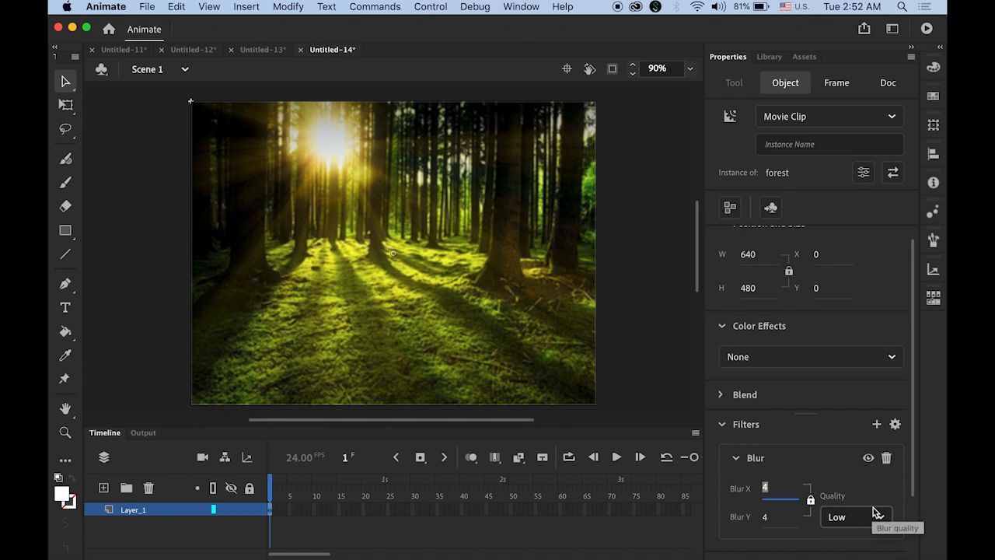
type("20")
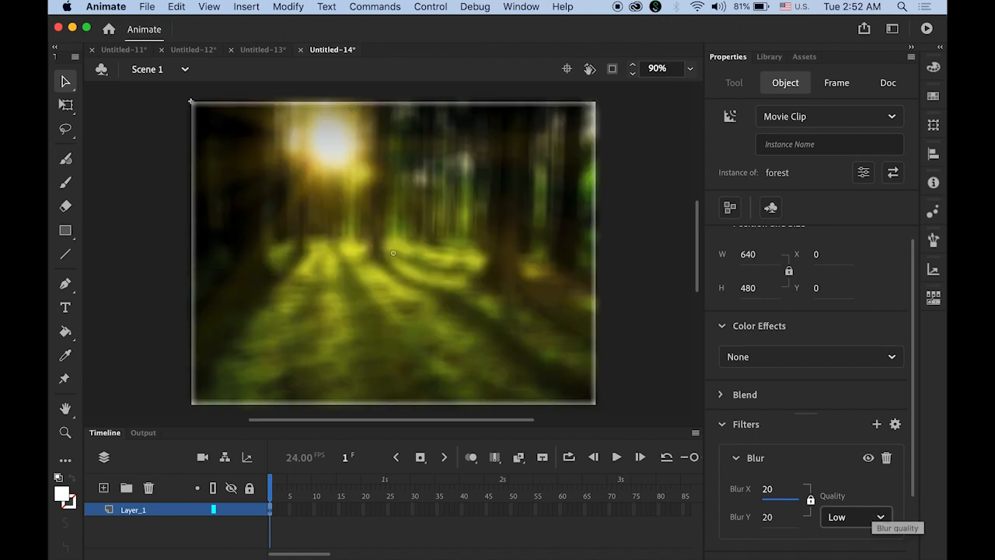
Set the document's stage color to black (#000000)
left_click(646, 320)
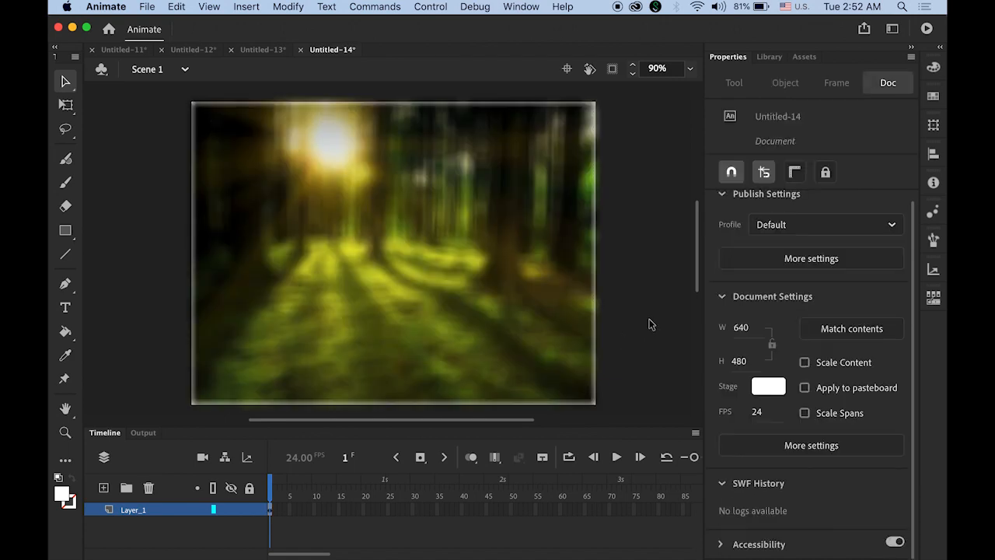
left_click(761, 388)
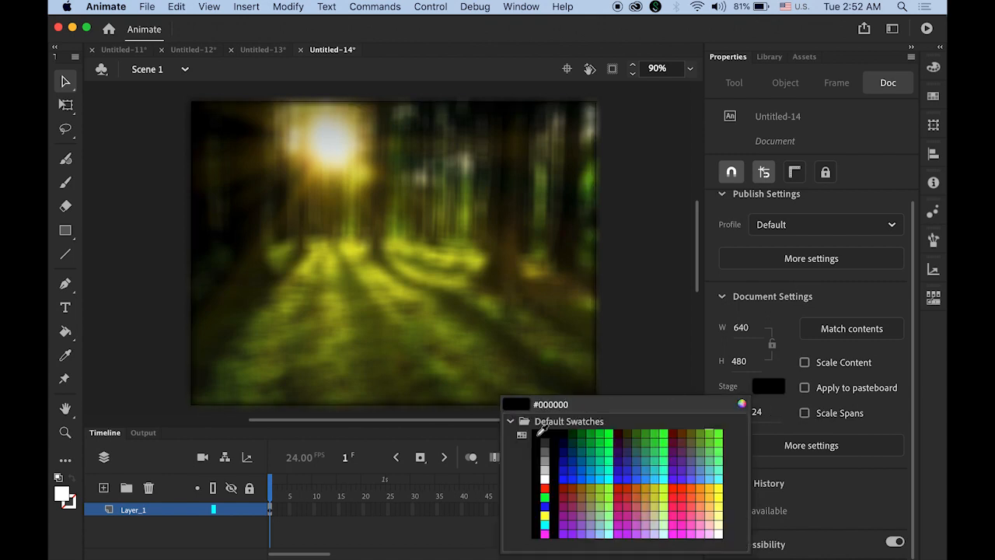
left_click(542, 434)
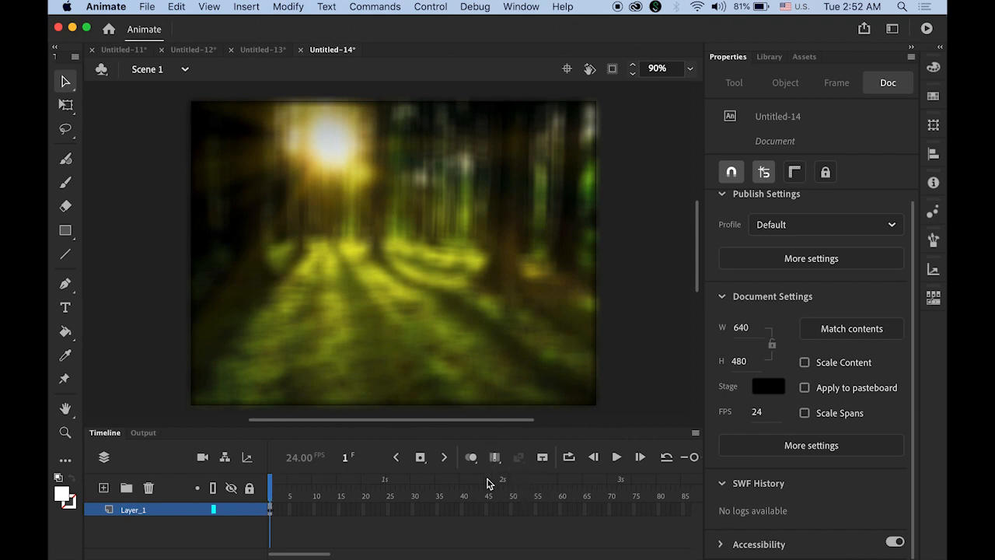
Insert a keyframe at frame 24 of Layer_1 and create a classic tween between frames 1 and 24
left_click(383, 510)
left_click(421, 459)
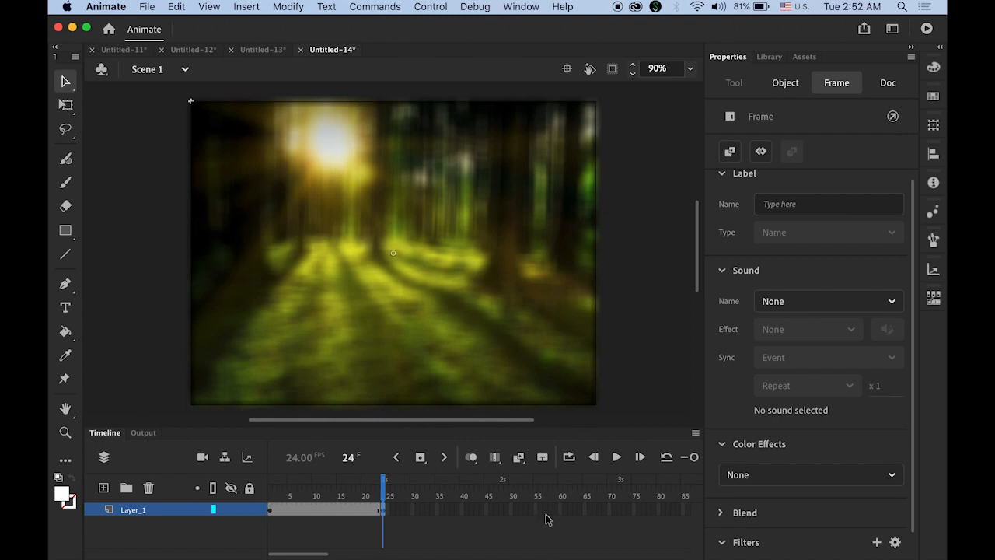
right_click(325, 513)
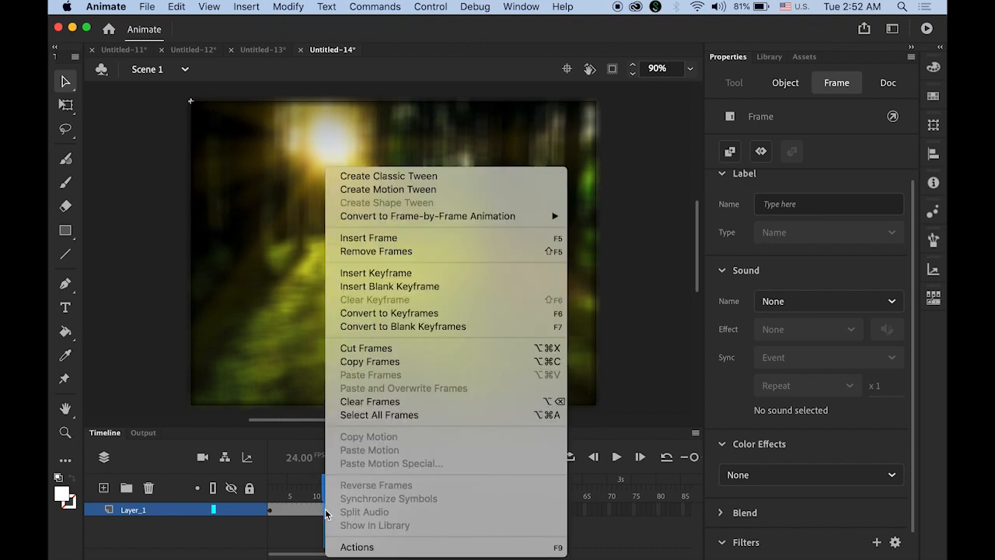
left_click(427, 177)
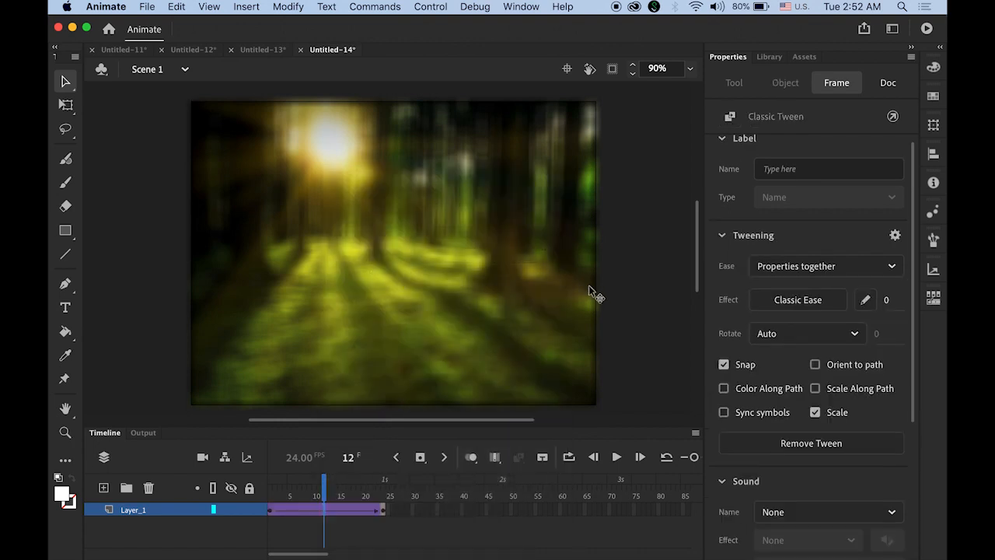
At frame 24, set the forest clip's Blur X and Blur Y to 0, and play the animation from frame 1
left_click_drag(326, 494, 393, 509)
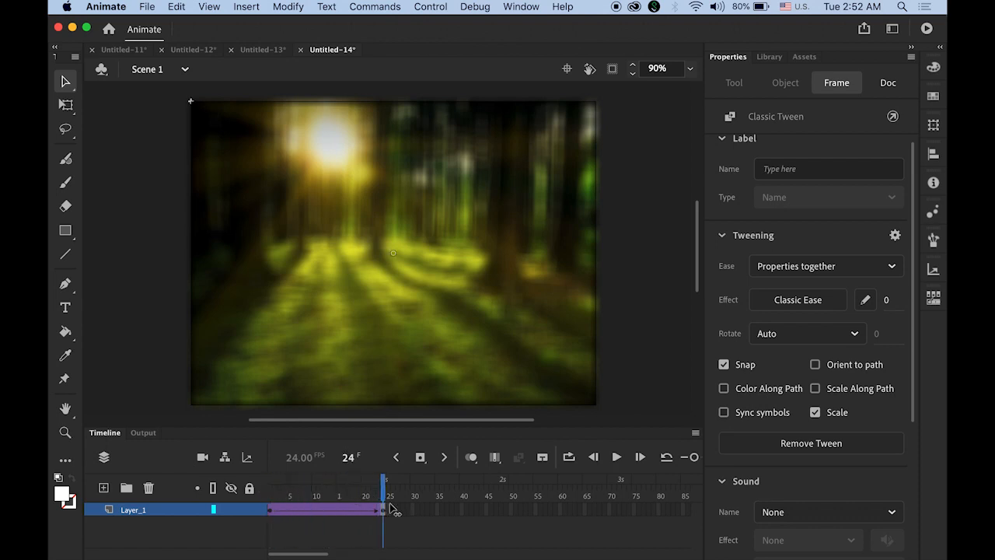
left_click(393, 510)
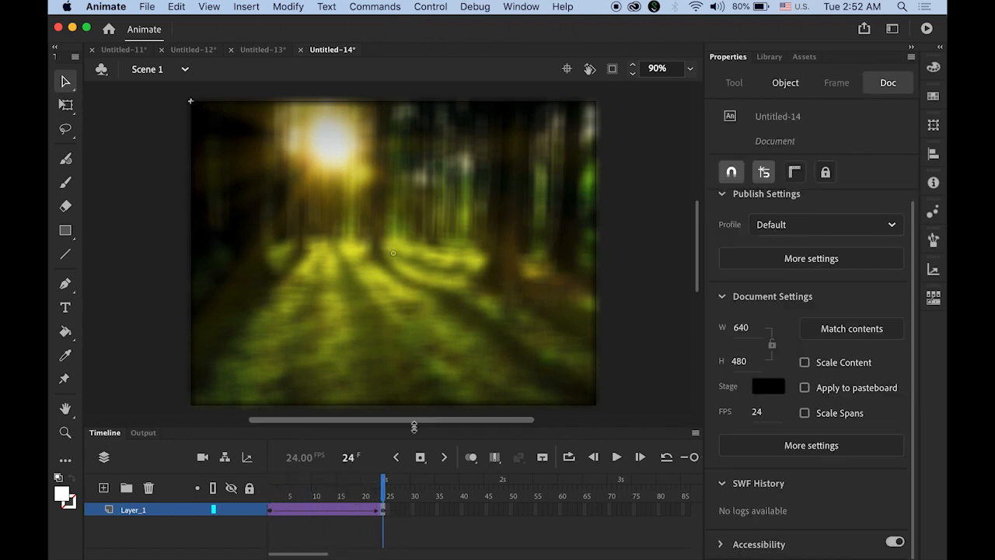
mouse_move(381, 501)
left_mouse_down()
mouse_move(345, 497)
mouse_move(383, 497)
left_mouse_up()
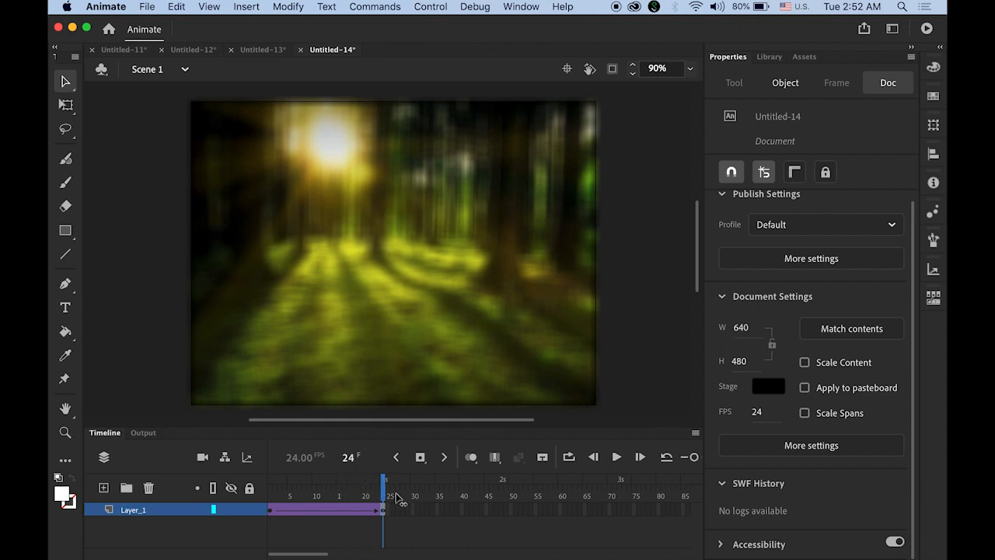
left_click(402, 245)
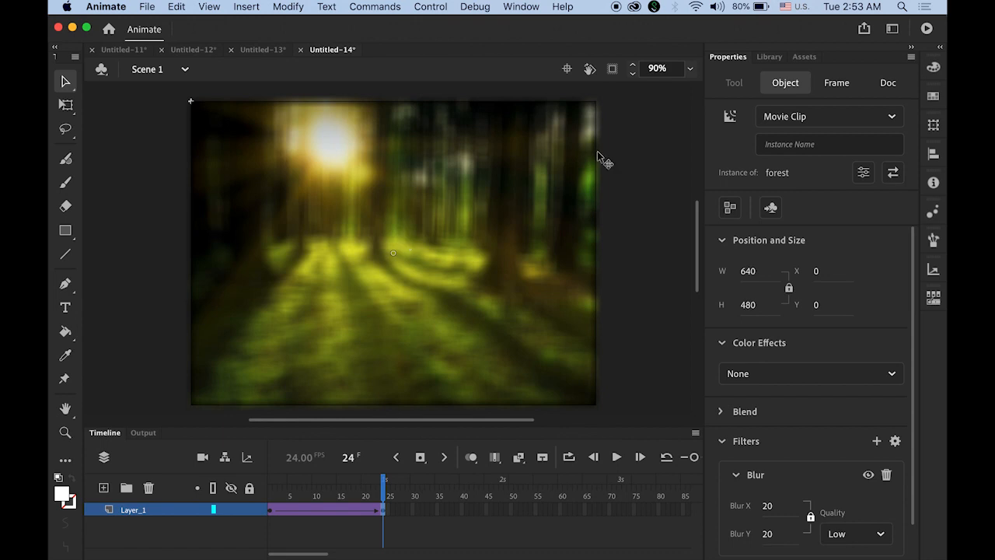
scroll(911, 279, "down", 2)
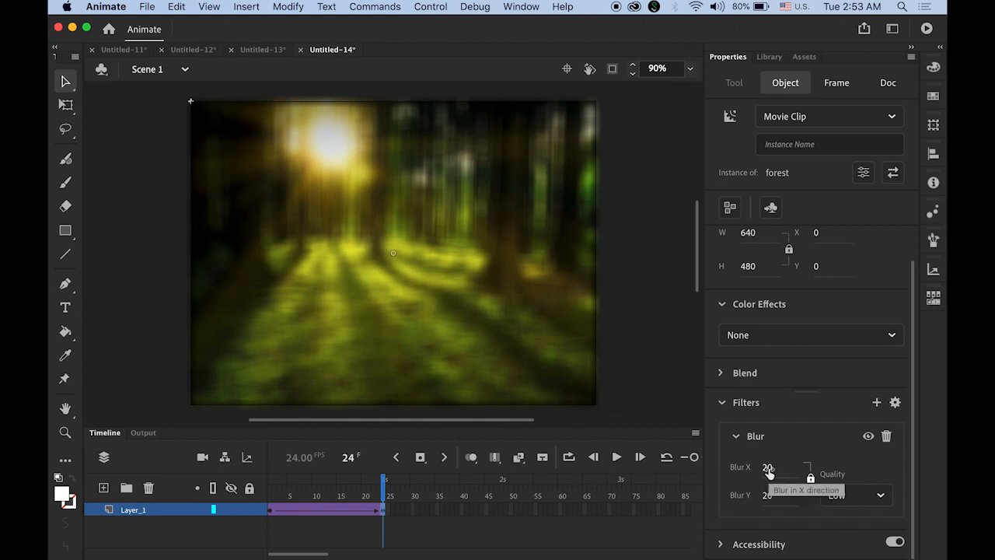
left_click_drag(768, 469, 662, 466)
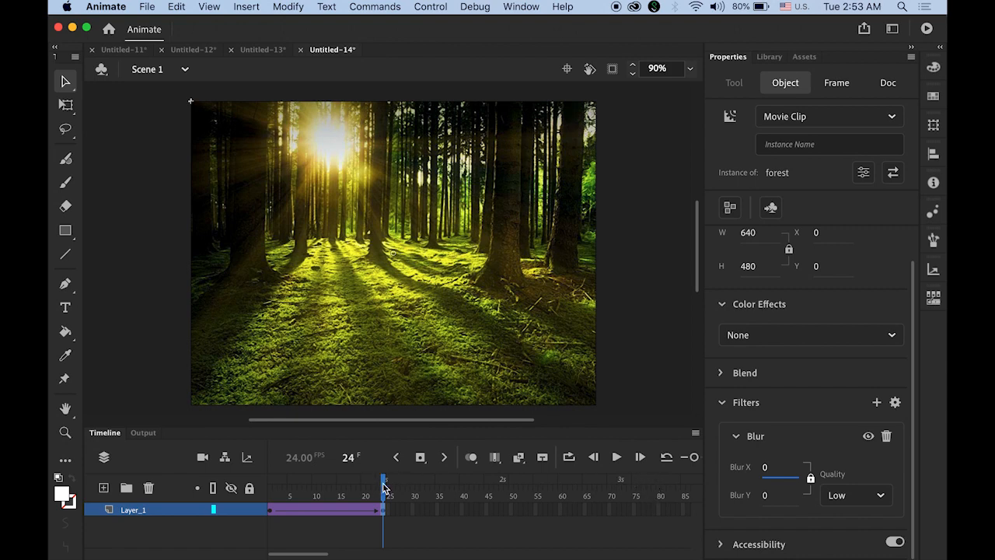
left_click_drag(384, 488, 270, 486)
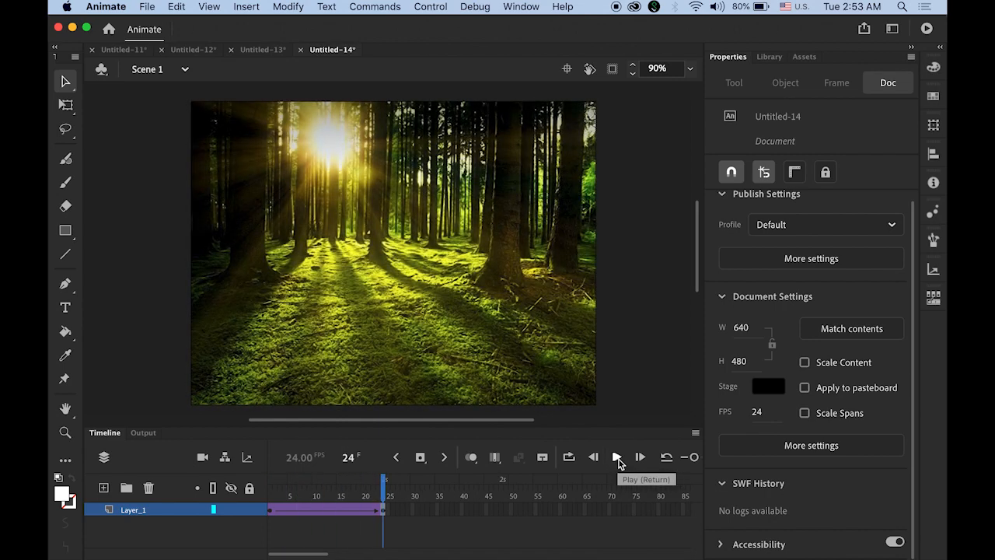
left_click(618, 460)
Enlarge the forest clip at frame 1 slightly beyond the stage edges with Free Transform and play the animation
left_click_drag(385, 494, 271, 494)
left_click(340, 370)
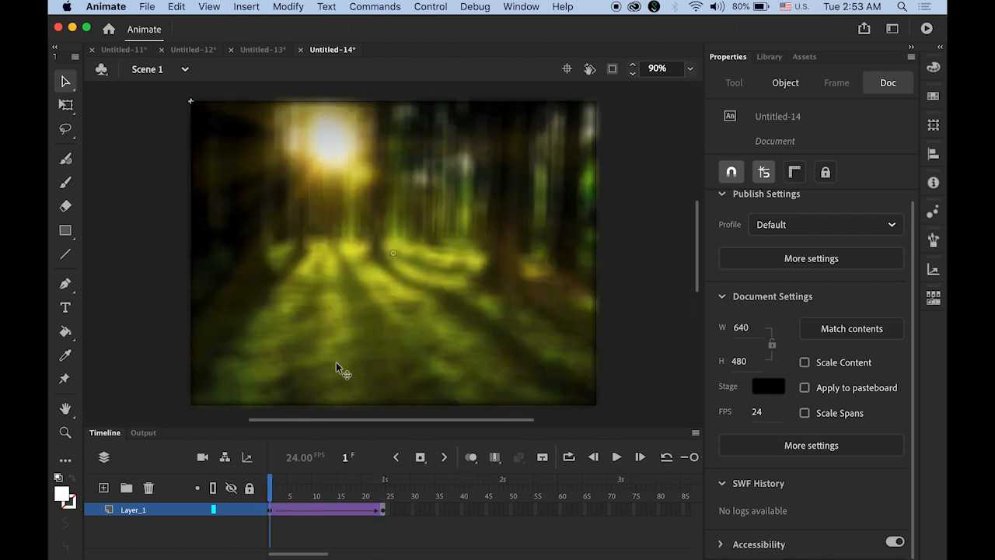
left_click(65, 105)
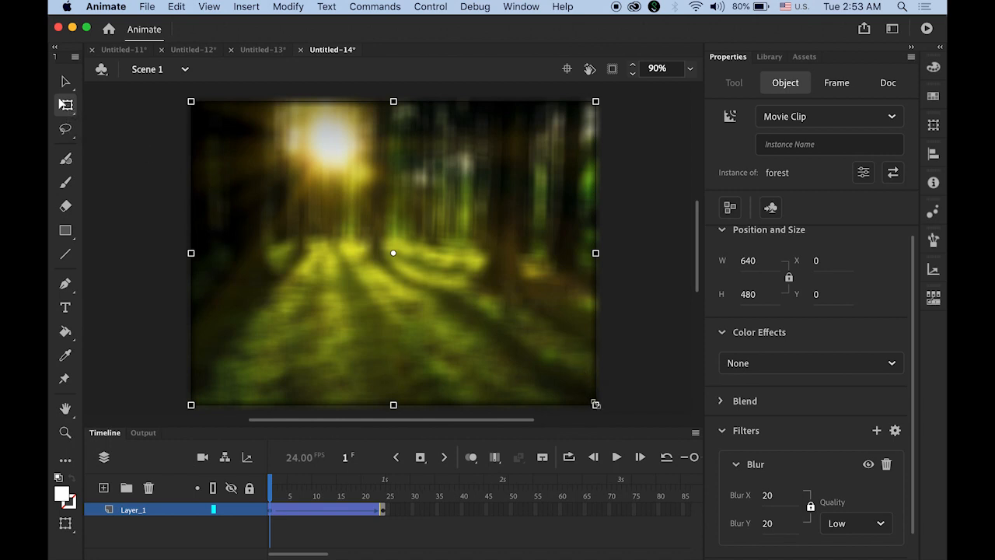
left_click_drag(596, 406, 628, 433)
left_click(666, 382)
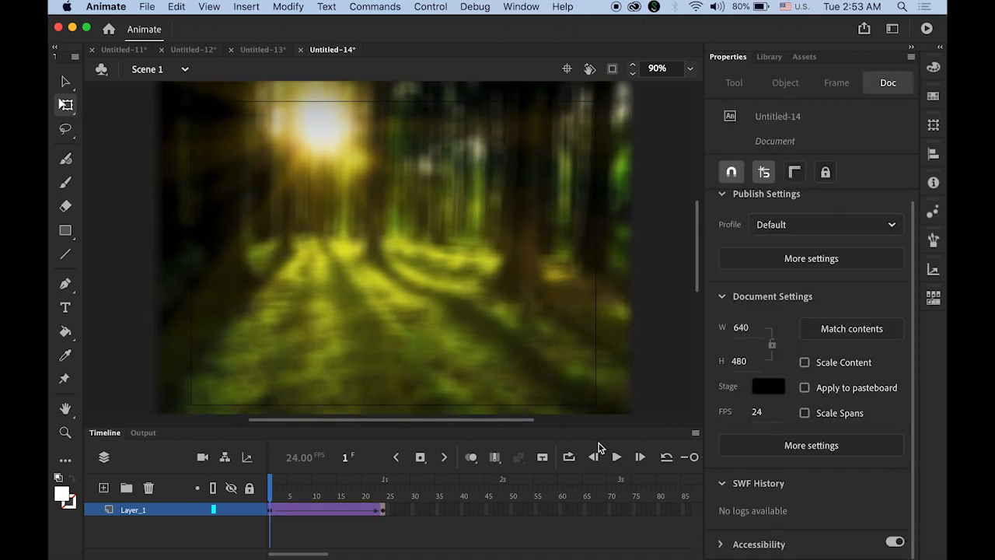
left_click(617, 456)
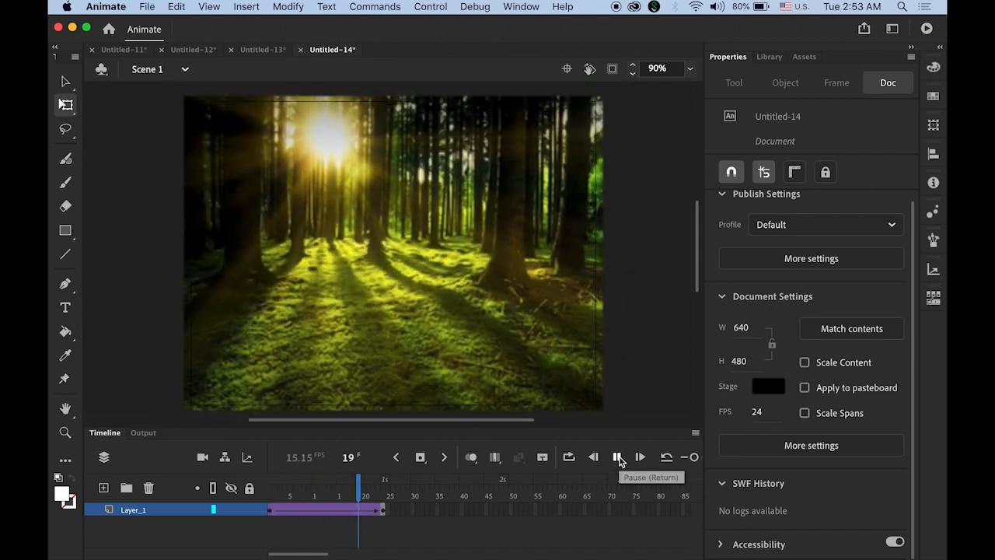
left_click(618, 459)
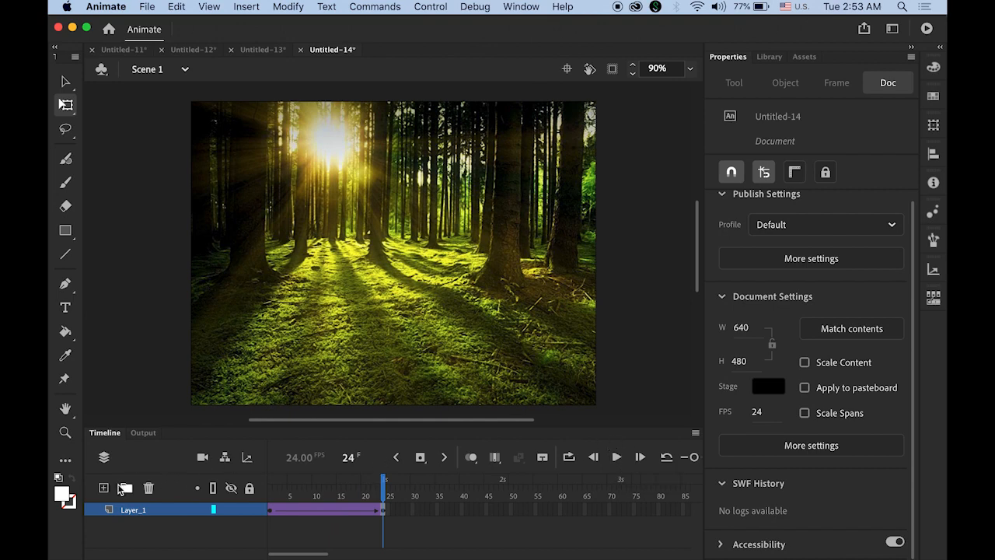
On a new layer, insert a keyframe at frame 24 and place the text "FOREST" over the upper-right trees at about X 378, Y 67
left_click(105, 488)
left_click(384, 515)
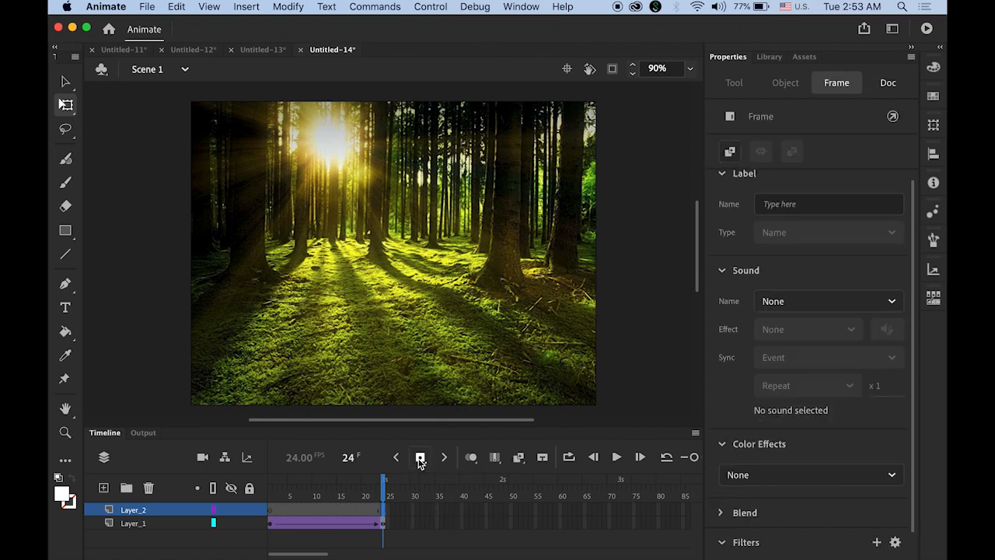
left_click(66, 307)
left_click(426, 145)
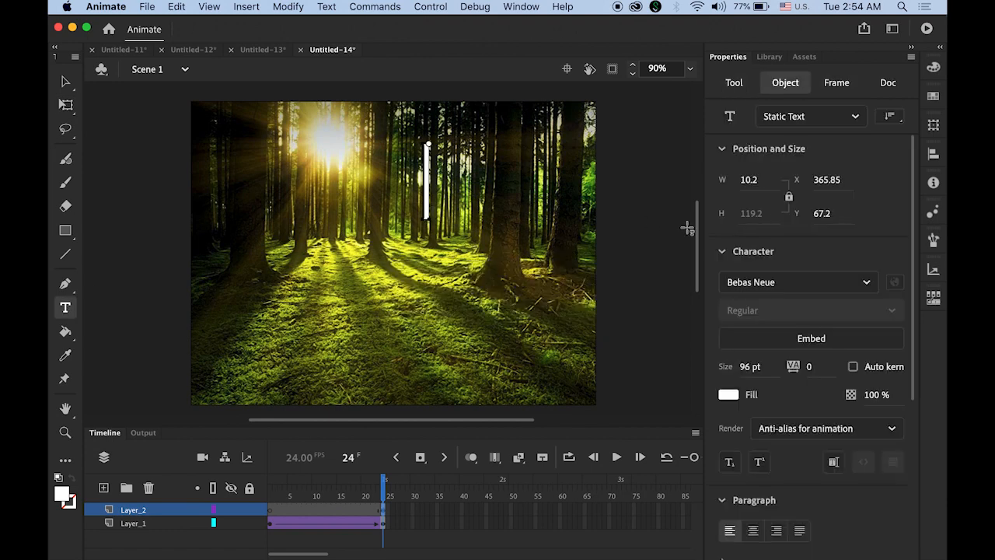
type("FOREST")
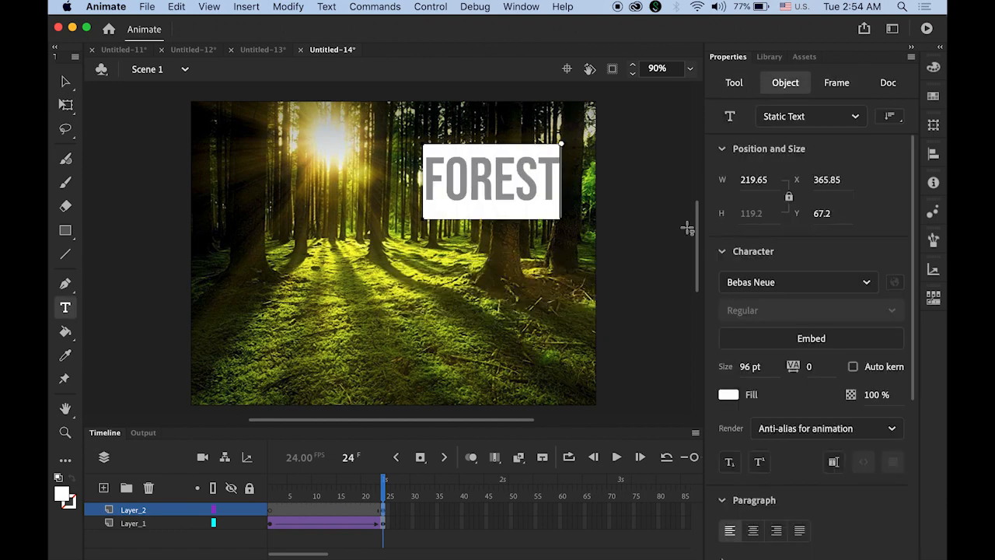
left_click(65, 81)
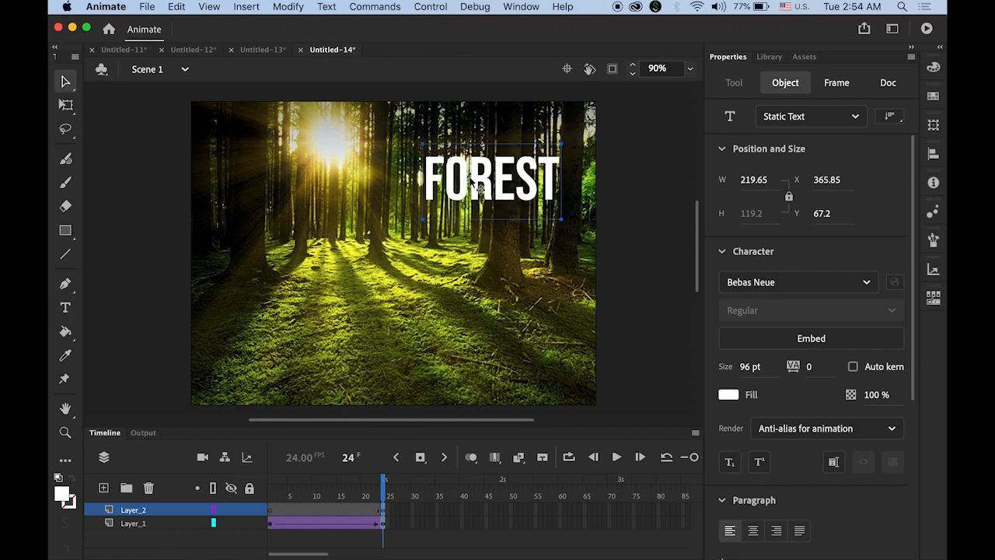
mouse_move(497, 199)
left_mouse_down()
mouse_move(507, 197)
mouse_move(500, 180)
mouse_move(503, 190)
left_mouse_up()
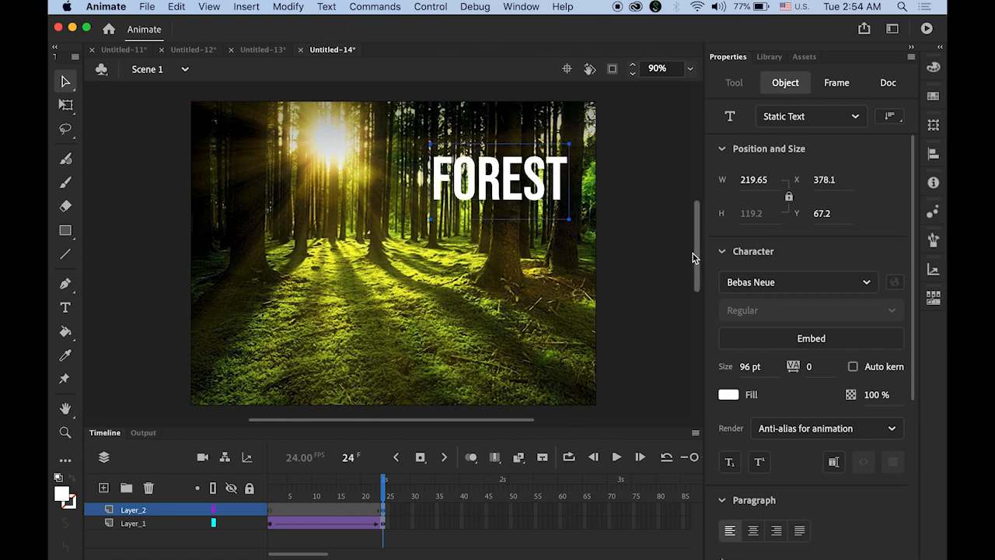
Add a Blur filter to the FOREST text at frame 24 with Blur X and Blur Y set to 20
left_click(383, 511)
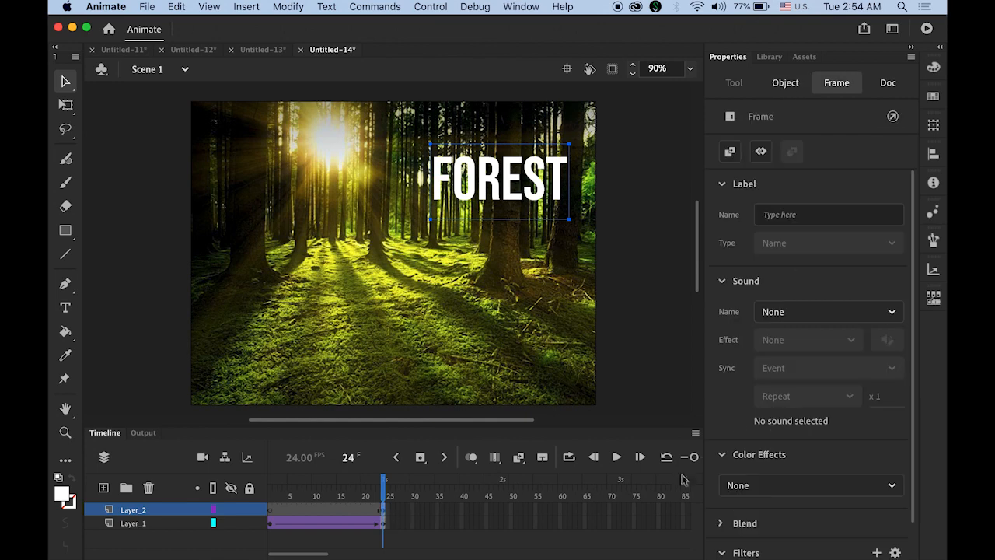
left_click(507, 190)
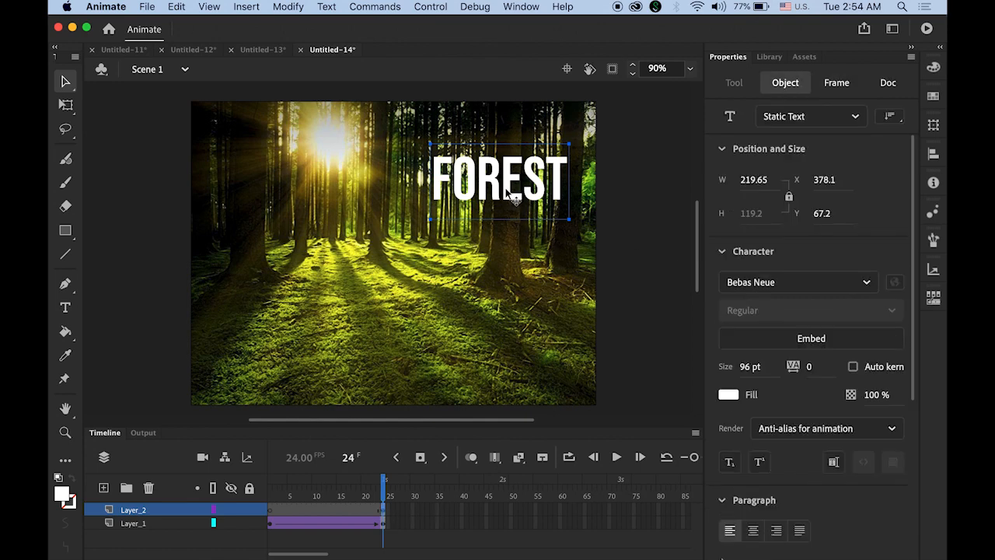
scroll(917, 389, "down", 5)
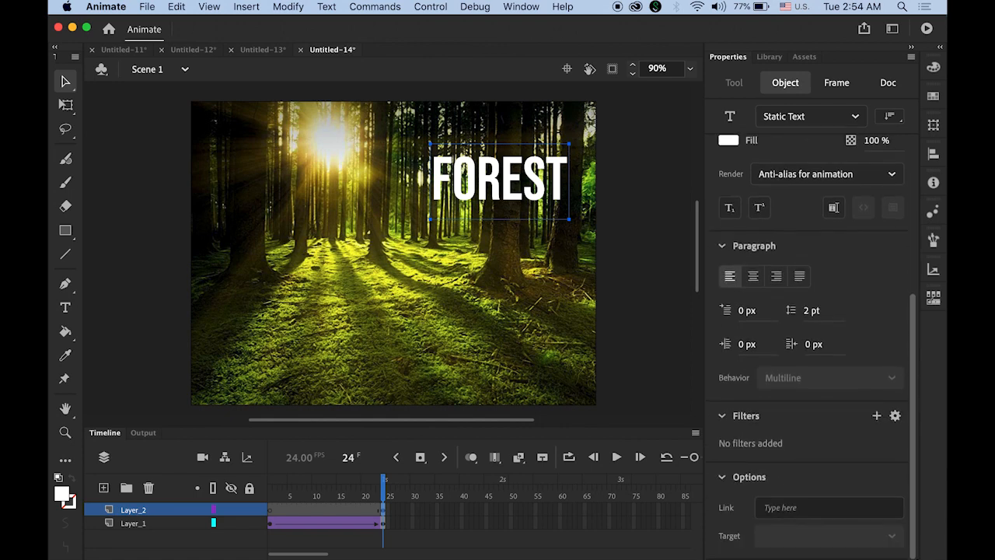
left_click(878, 417)
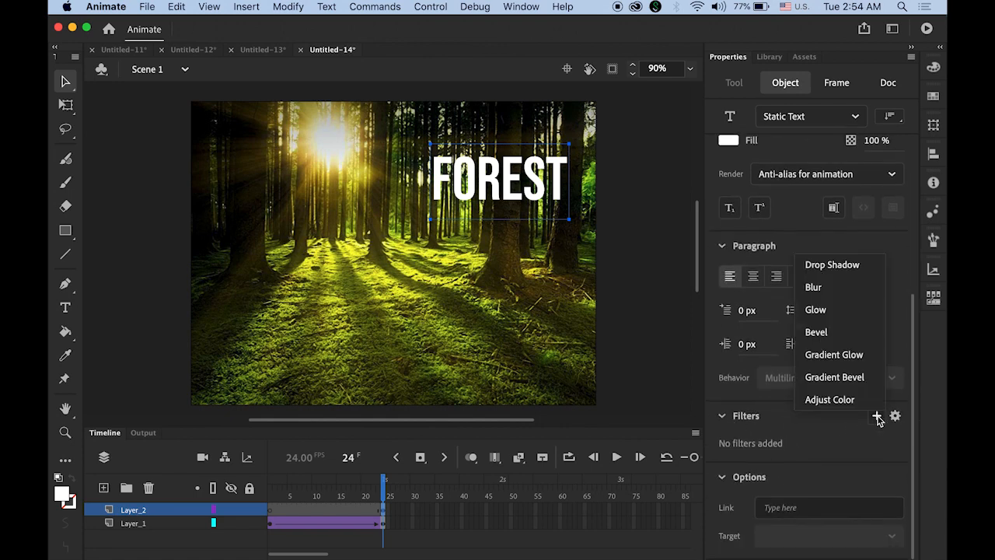
left_click(835, 288)
left_click(765, 481)
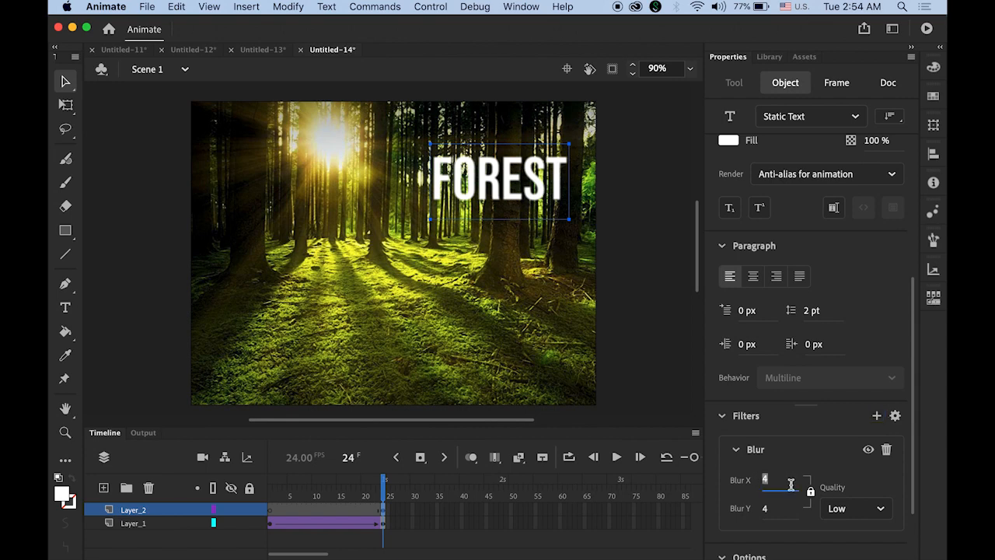
type("20")
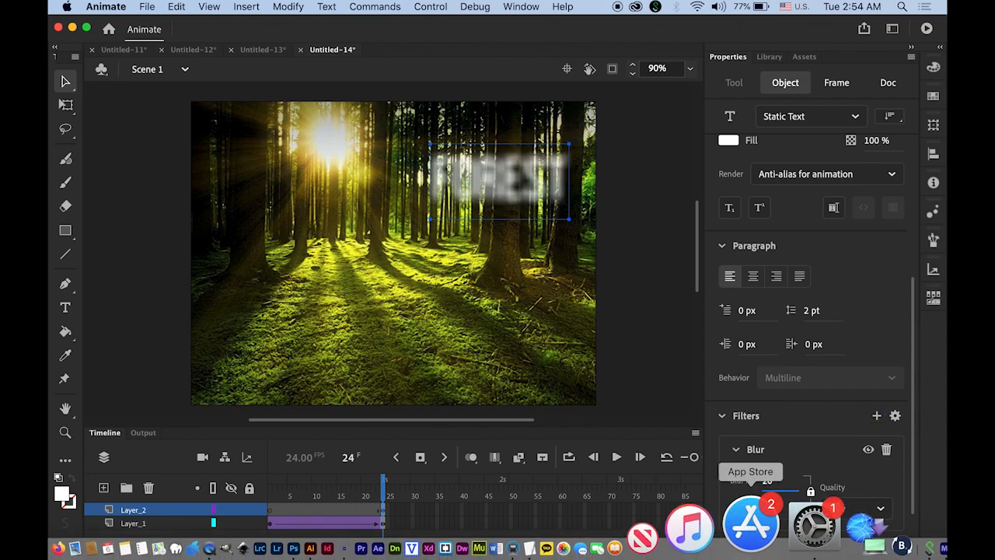
Insert a keyframe at frame 48 of Layer_2 and create a classic tween between frames 24 and 48
left_click(501, 509)
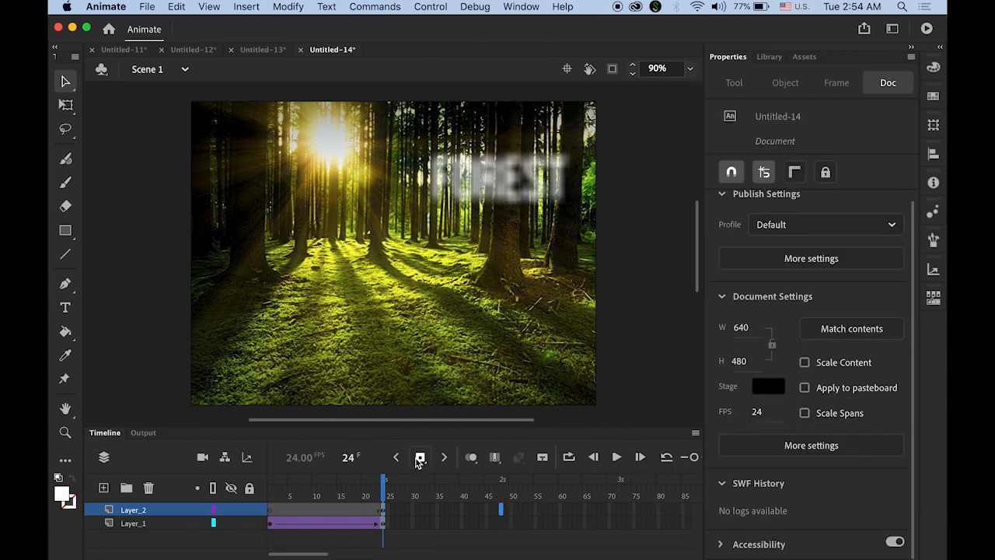
left_click(420, 459)
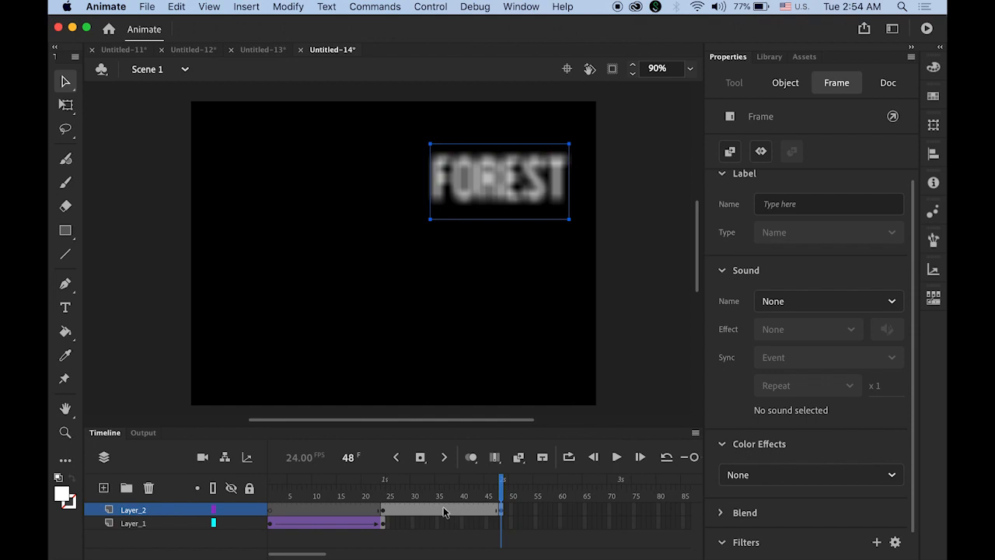
right_click(444, 511)
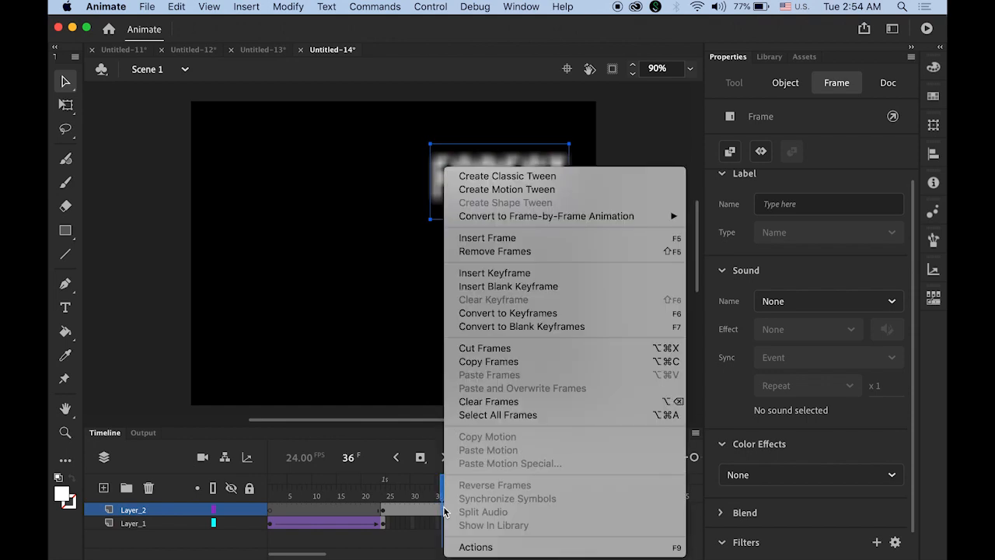
left_click(513, 176)
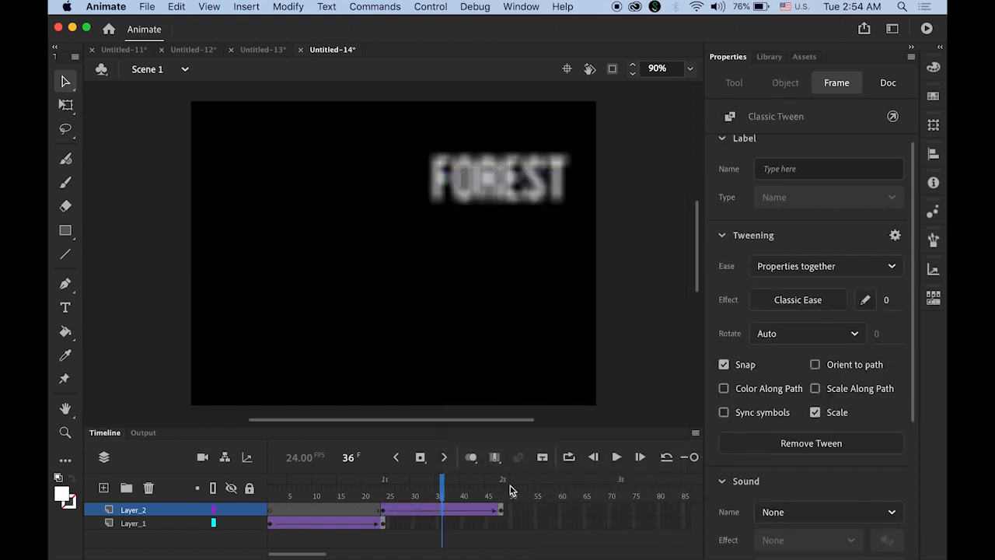
At frame 48, set the FOREST text's Blur X and Blur Y to 0
left_click(501, 511)
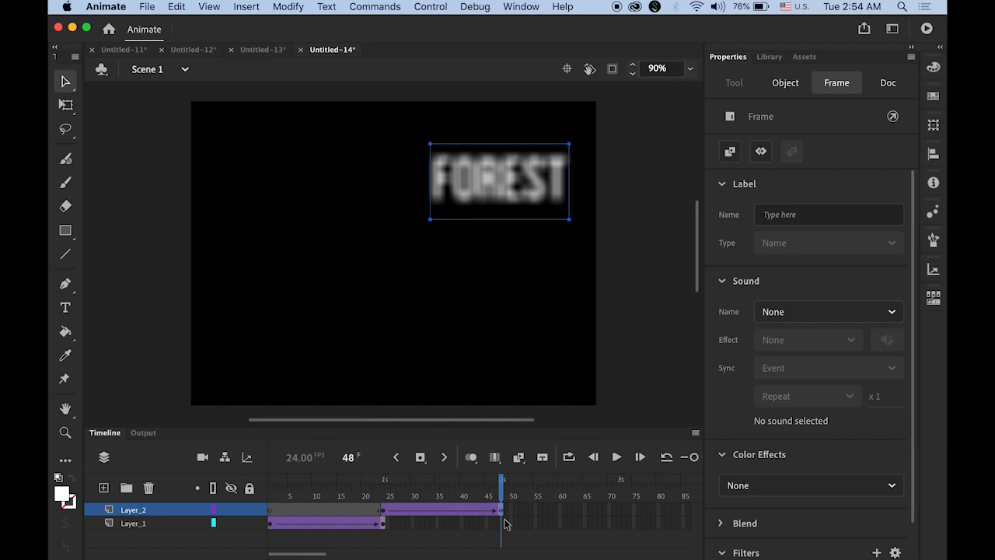
left_click(482, 179)
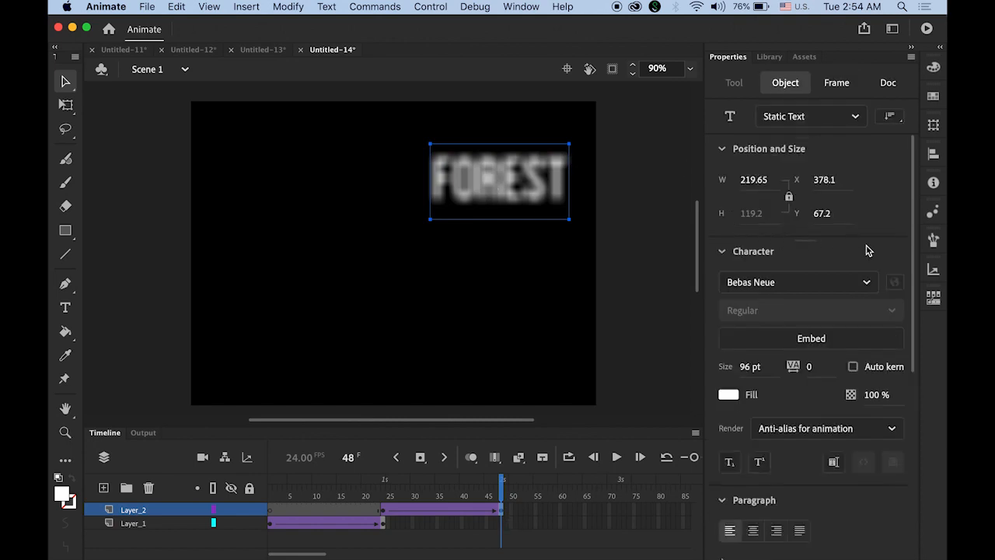
left_click_drag(913, 240, 911, 449)
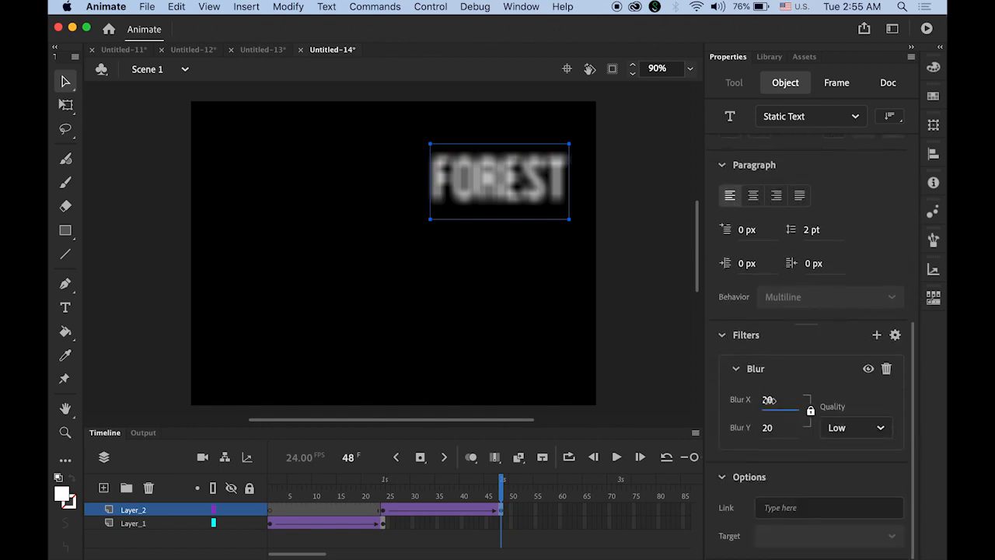
left_click_drag(768, 400, 637, 400)
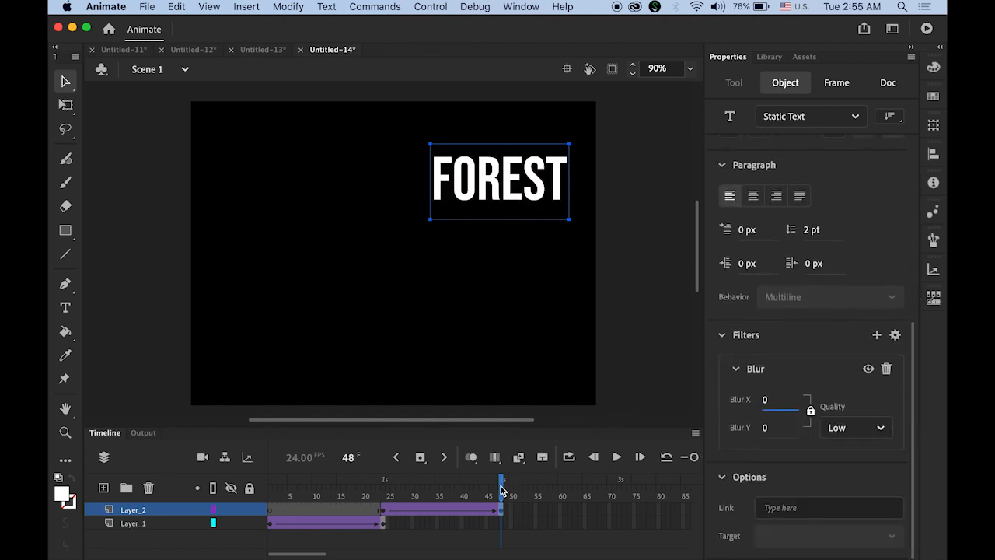
Extend the forest background by inserting a keyframe at frame 48 of Layer_1
mouse_move(504, 493)
left_mouse_down()
mouse_move(370, 491)
mouse_move(513, 505)
mouse_move(384, 494)
mouse_move(504, 507)
left_mouse_up()
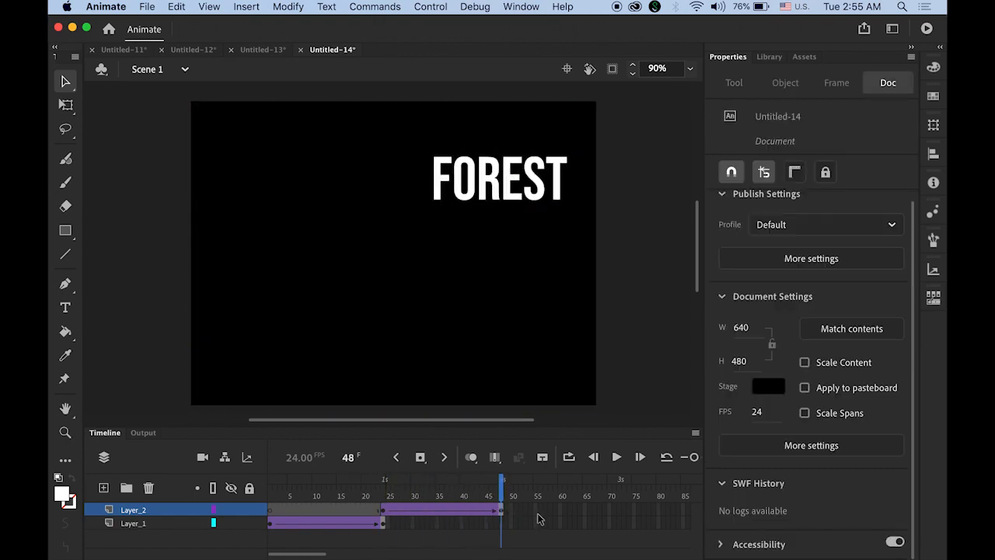
left_click(500, 526)
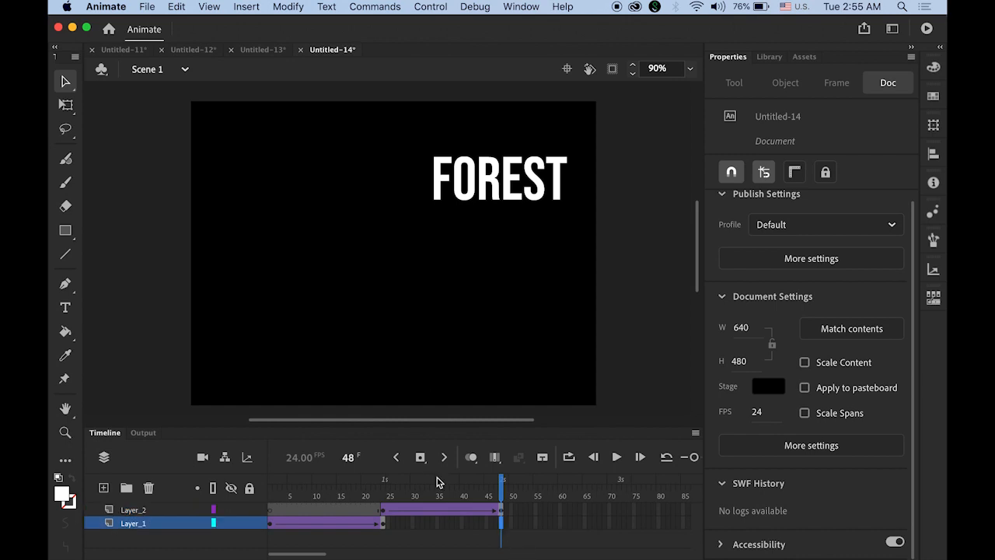
left_click(421, 458)
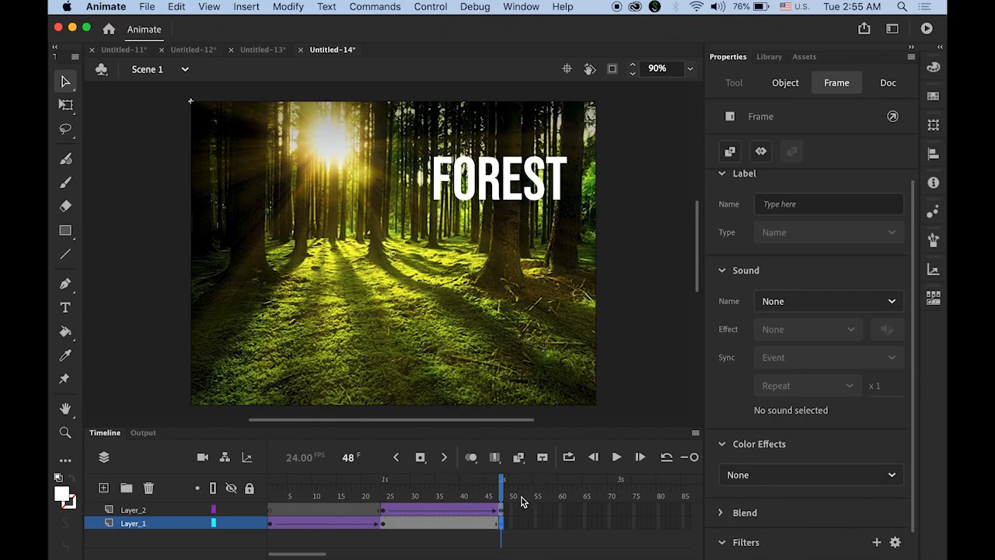
Play the animation on the timeline and run Test Movie in Animate to preview it
left_click(616, 457)
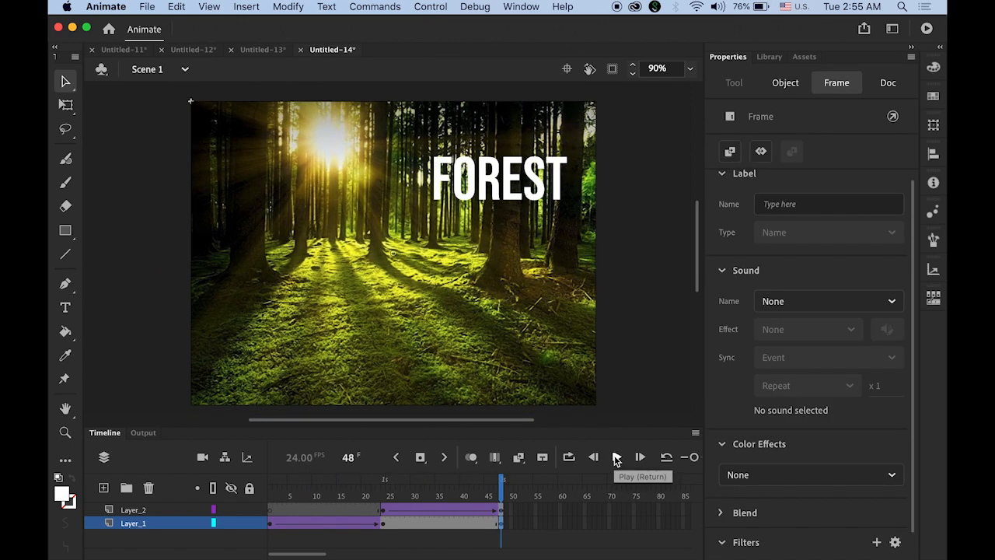
left_click(617, 457)
left_click(430, 6)
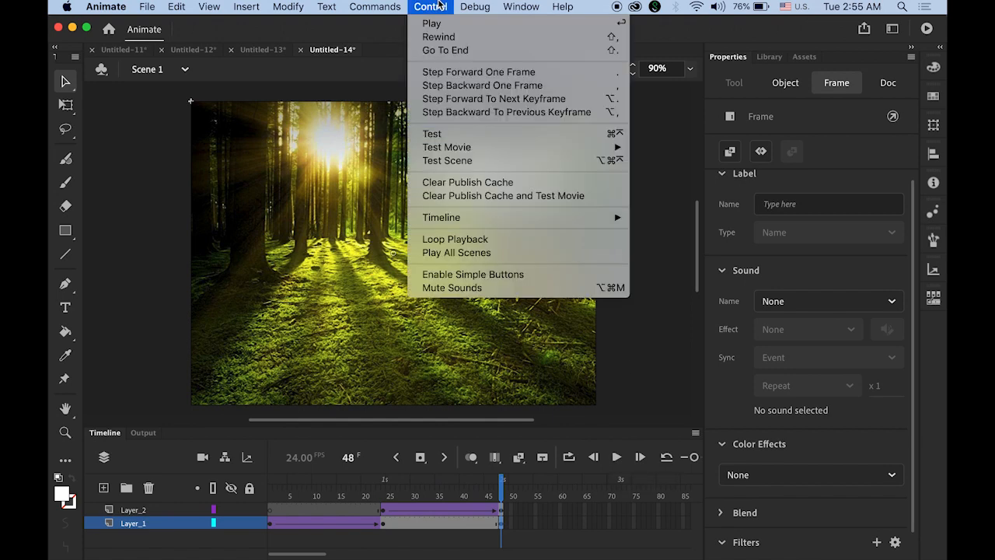
mouse_move(459, 147)
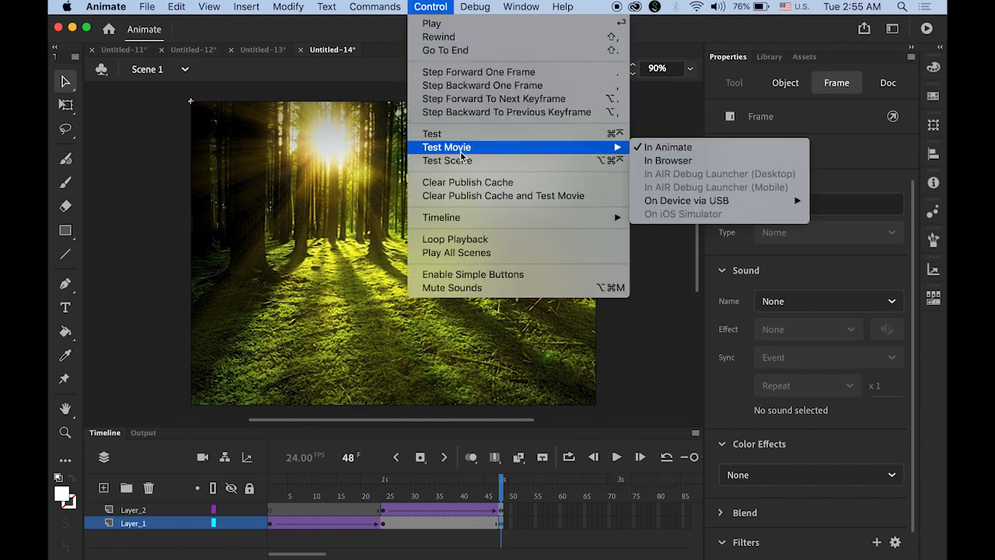
left_click(696, 149)
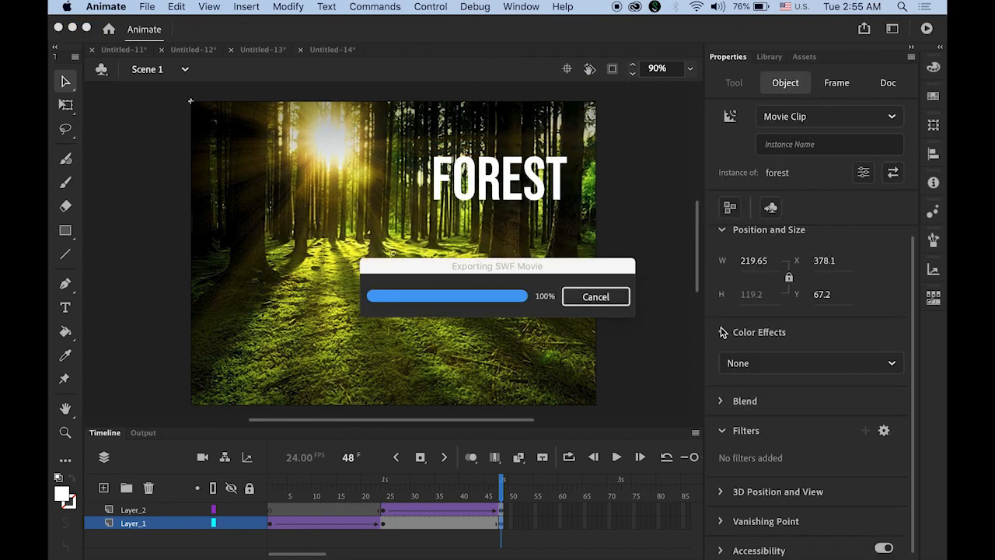